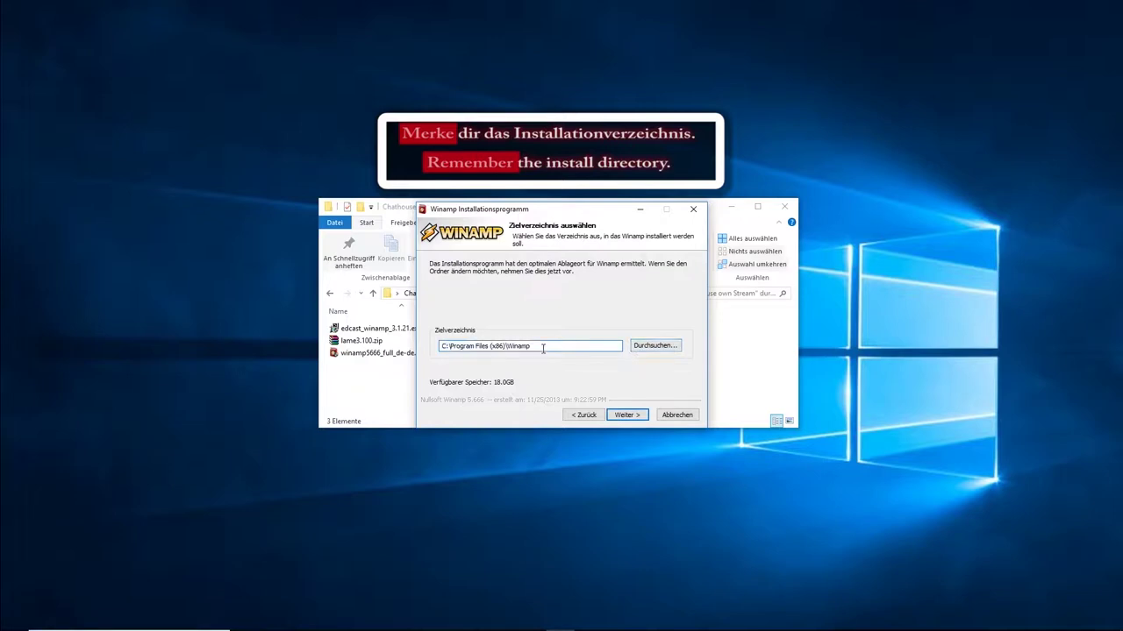
# - Install Winamp into C:\Program Files (x86)\Winamp, going through the setup options and completing the installer
pyautogui.click(640, 418)
pyautogui.click(628, 416)
pyautogui.click(502, 330)
pyautogui.click(502, 318)
pyautogui.click(504, 308)
pyautogui.click(628, 415)
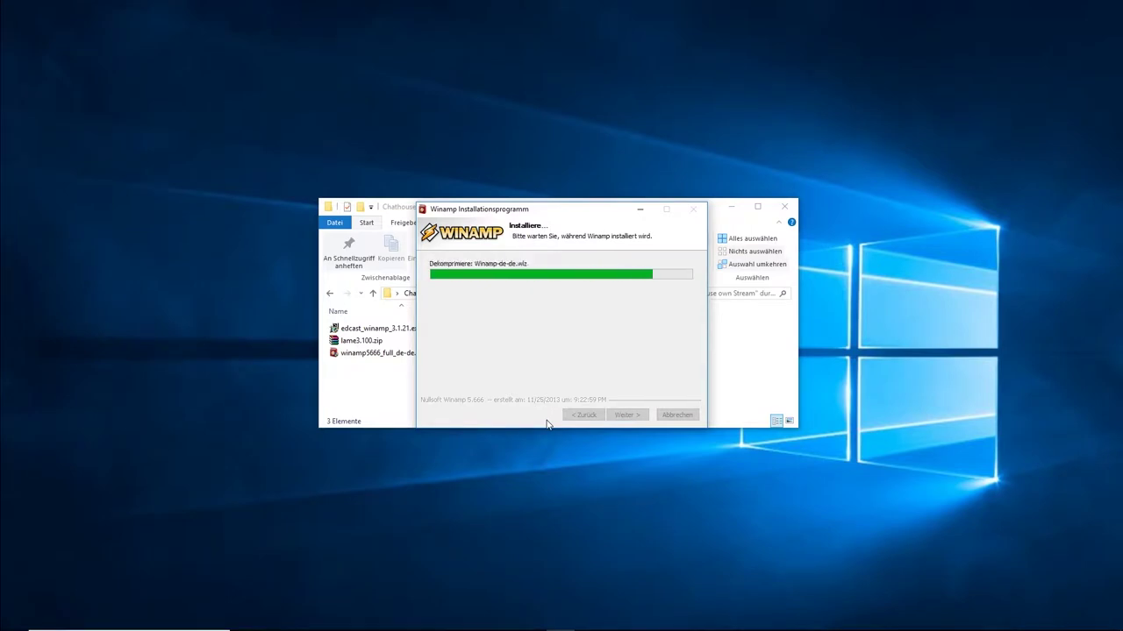
pyautogui.click(640, 416)
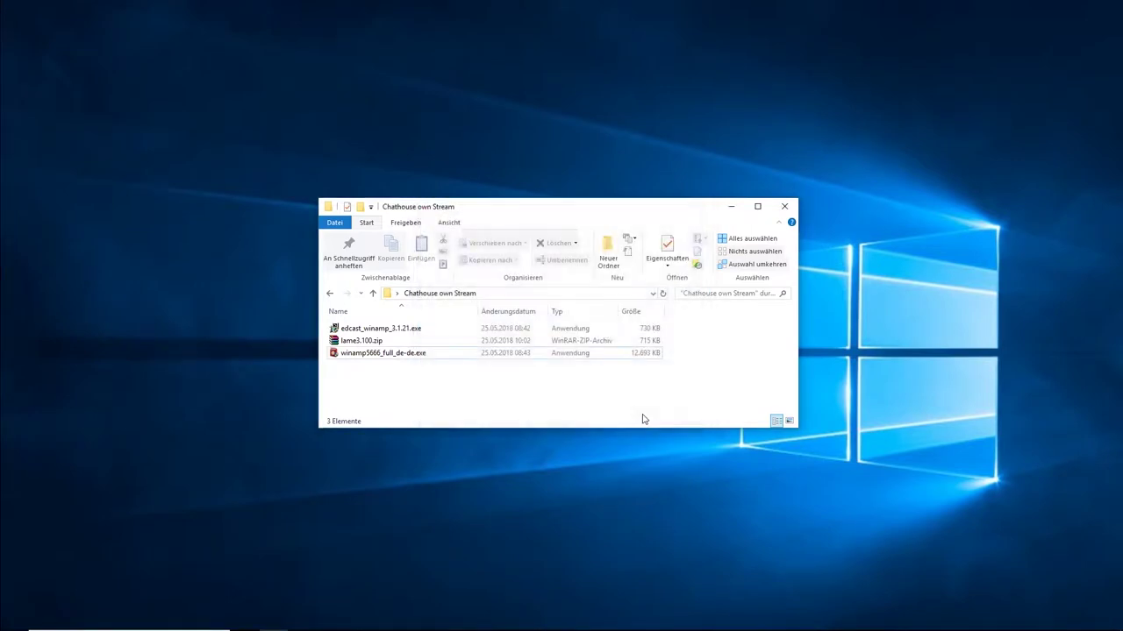
# - Launch the edcast_winamp_3.1.21.exe installer, allow it to make changes and accept its licence agreement
pyautogui.click(397, 330)
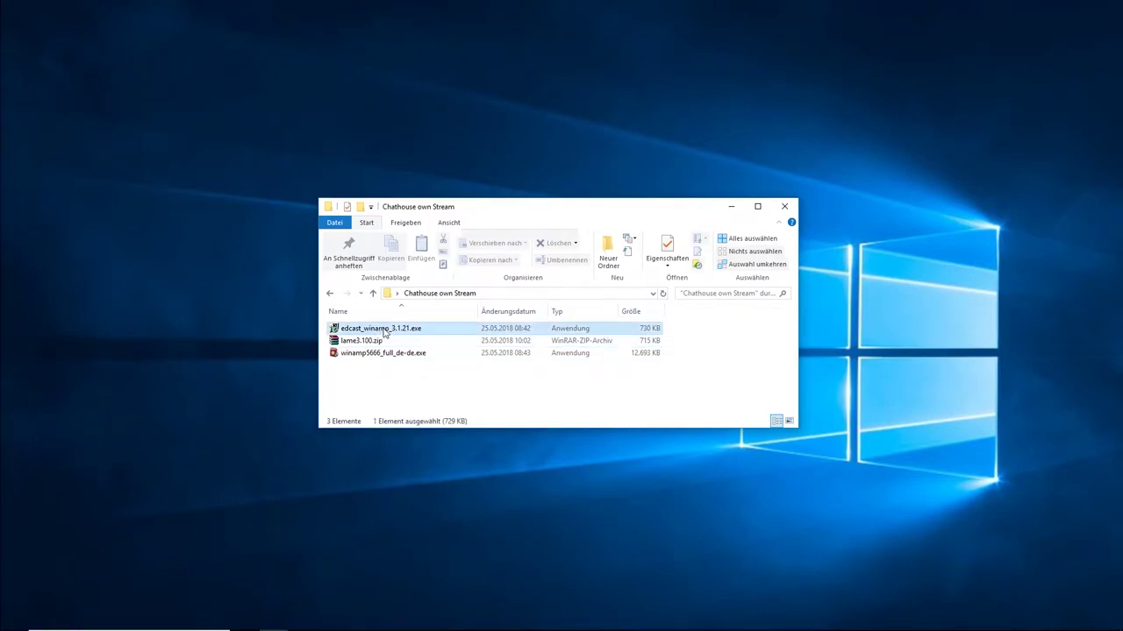
pyautogui.doubleClick(475, 333)
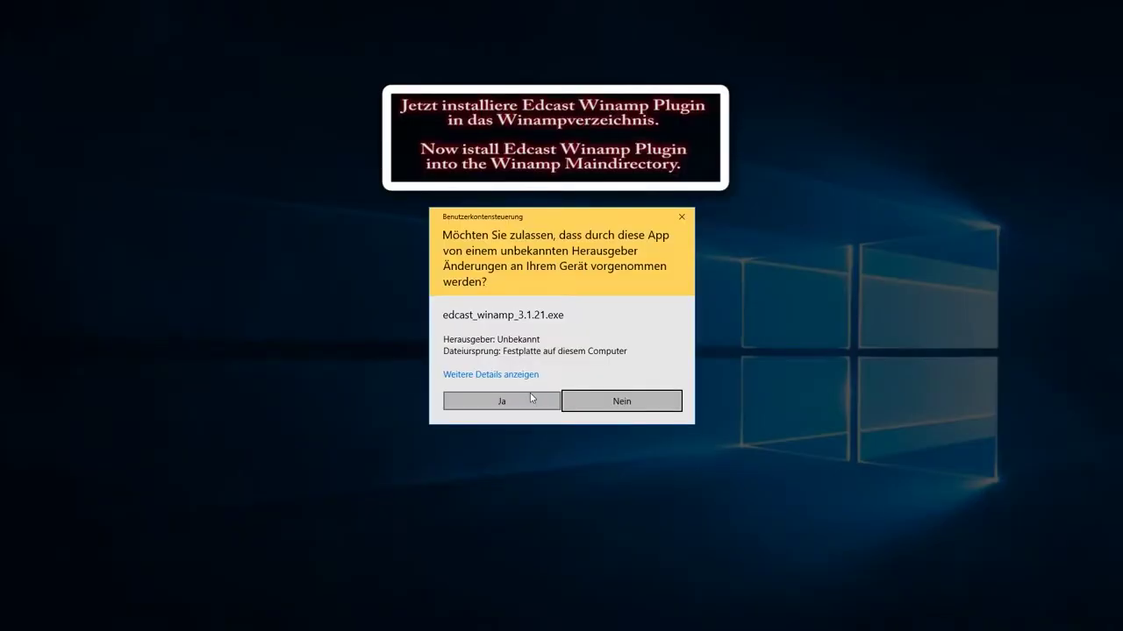
pyautogui.click(530, 398)
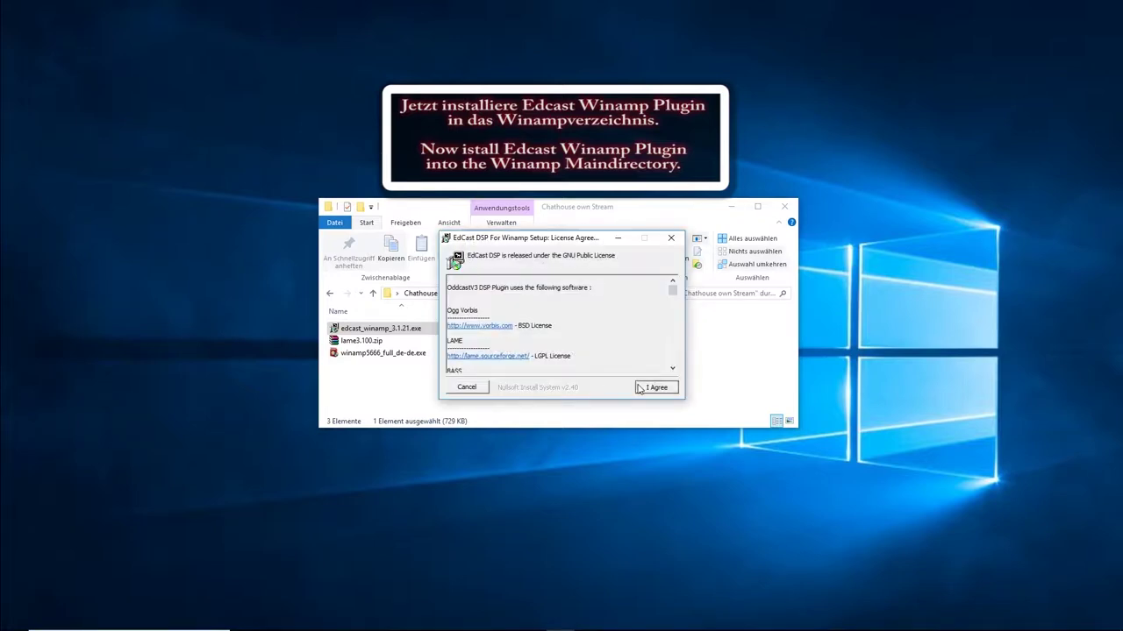
pyautogui.click(639, 389)
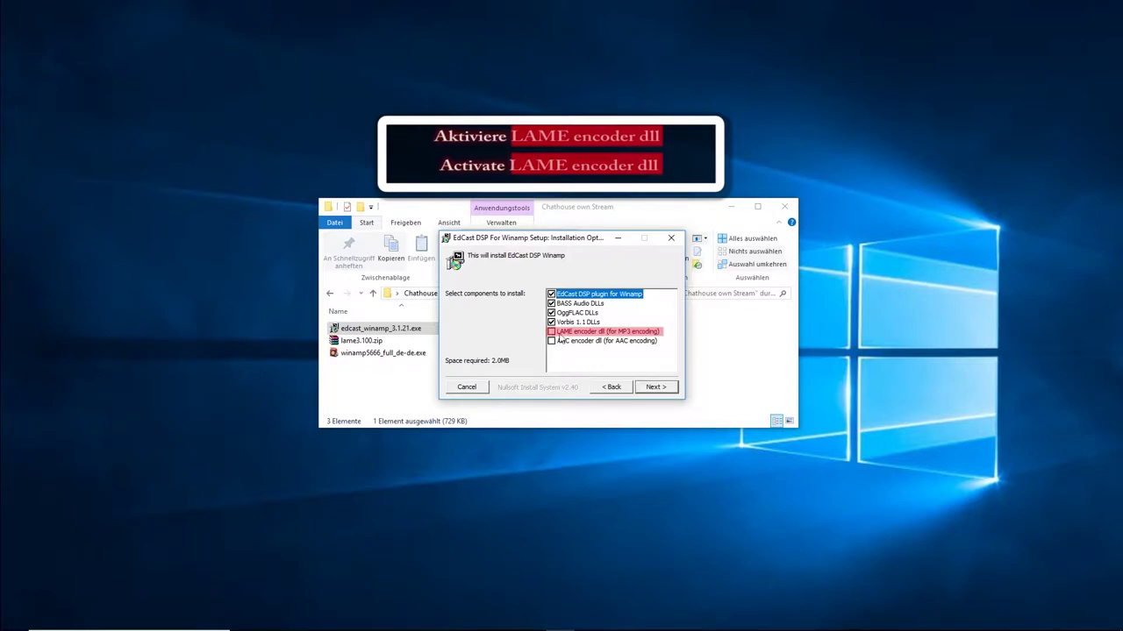
# - Install EdCast DSP into the Winamp folder with the LAME encoder dll component included, declining the browser download of the encoder
pyautogui.click(596, 334)
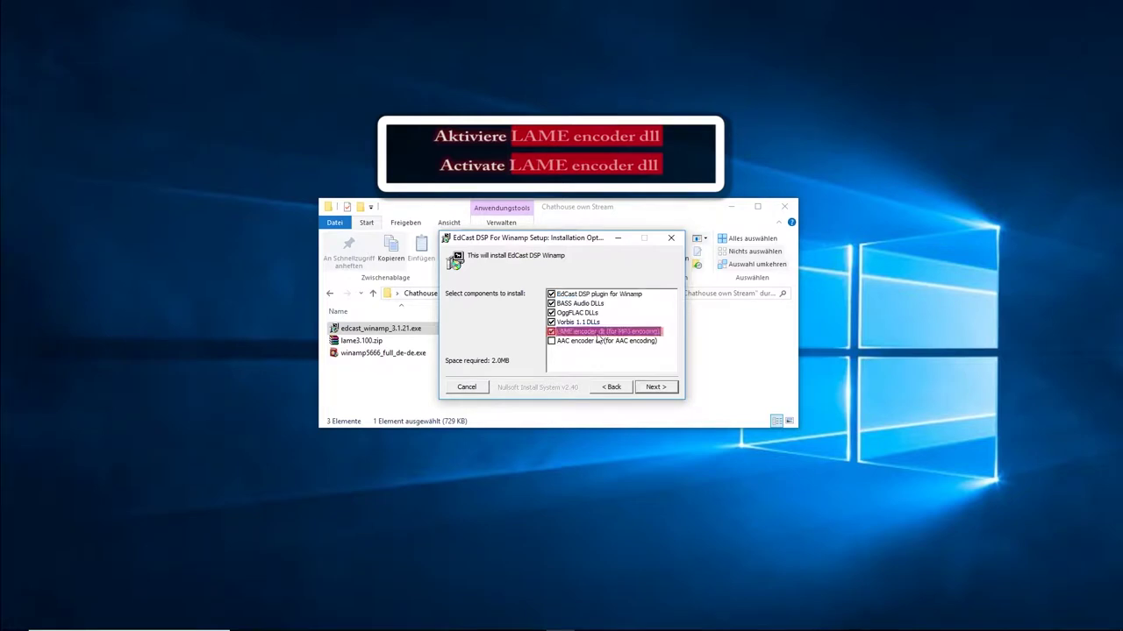
pyautogui.click(656, 387)
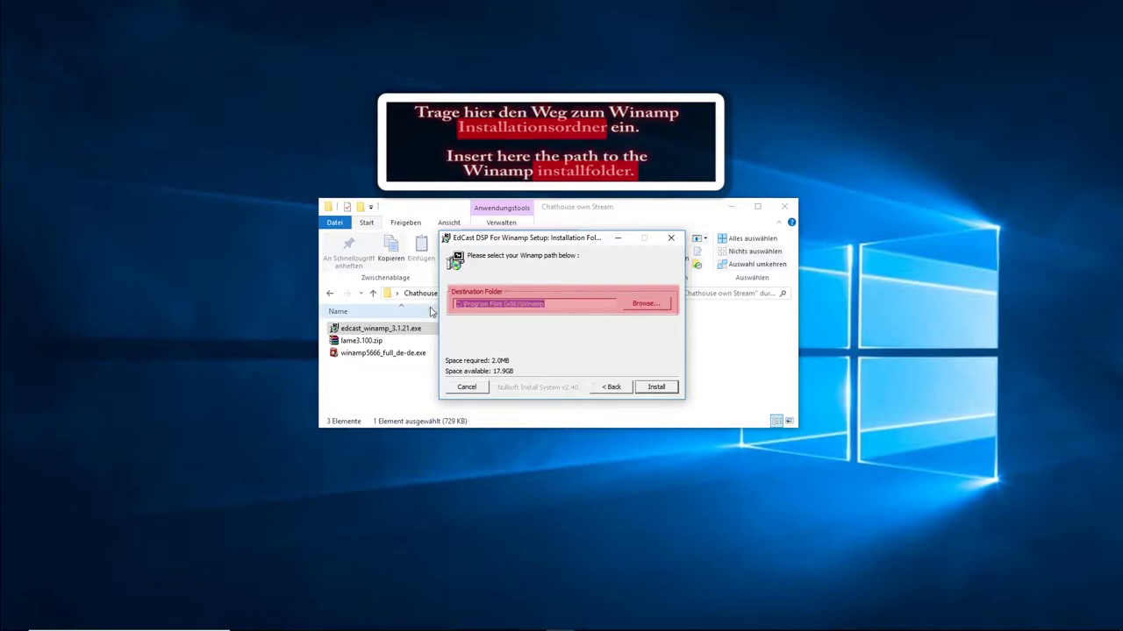
pyautogui.click(657, 387)
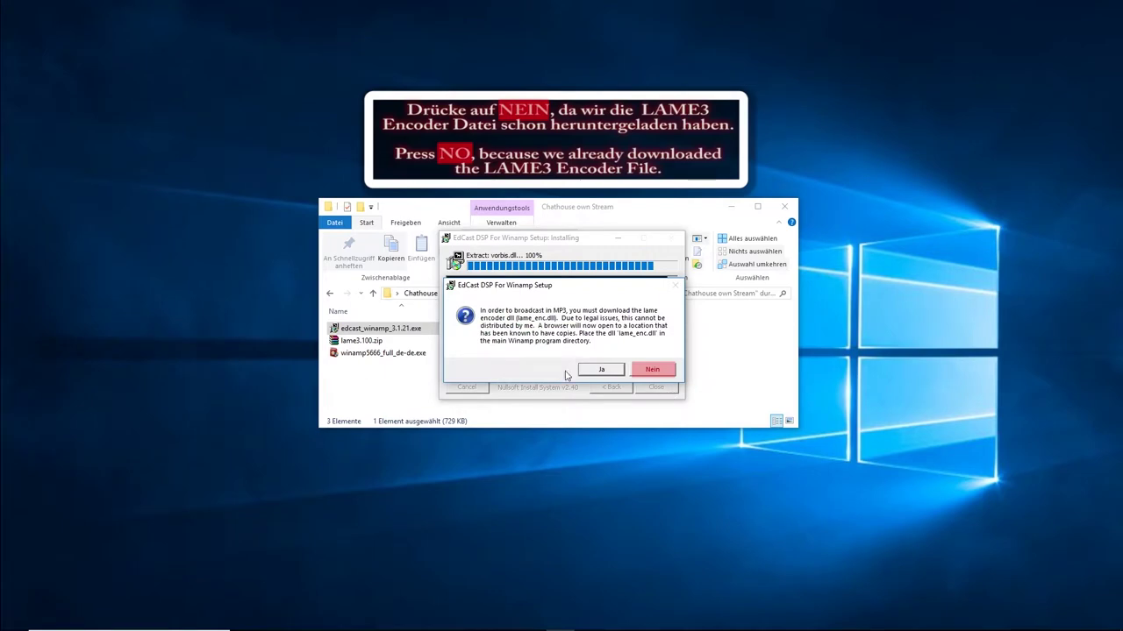
pyautogui.click(661, 375)
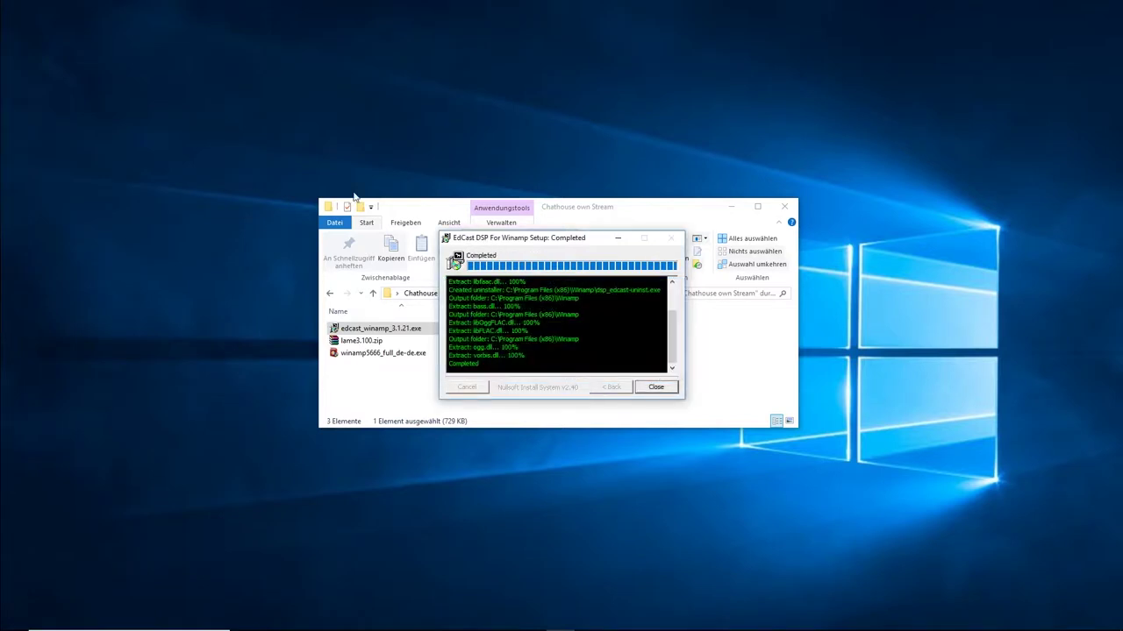
pyautogui.click(656, 387)
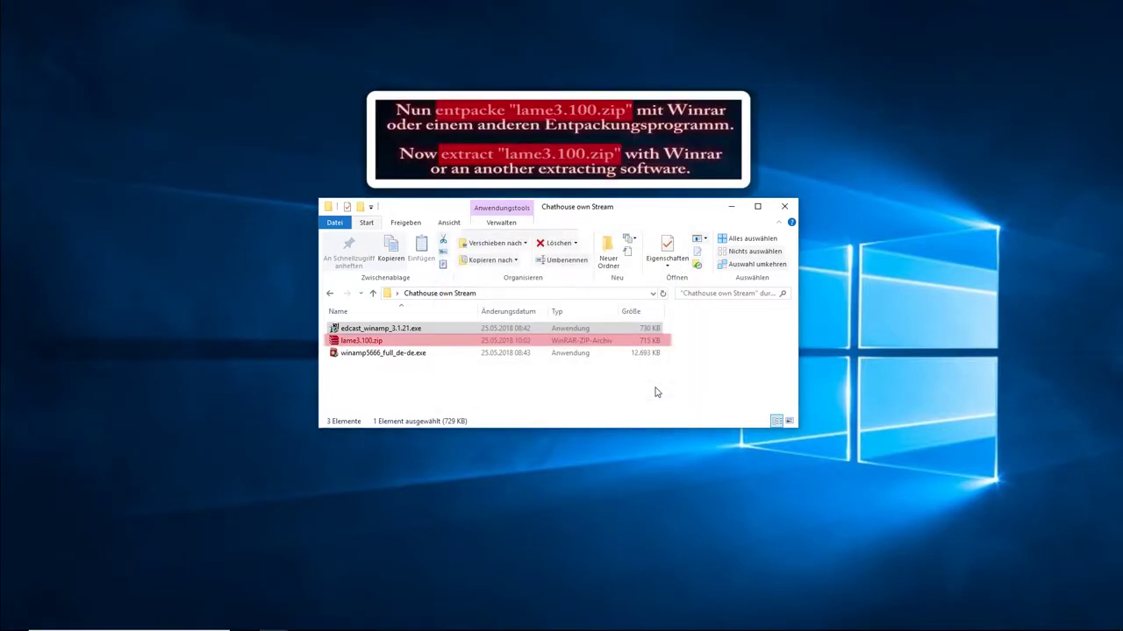
# - Extract lame3.100.zip into its own lame3.100 folder and copy lame.exe and lame_enc.dll from it
pyautogui.rightClick(379, 341)
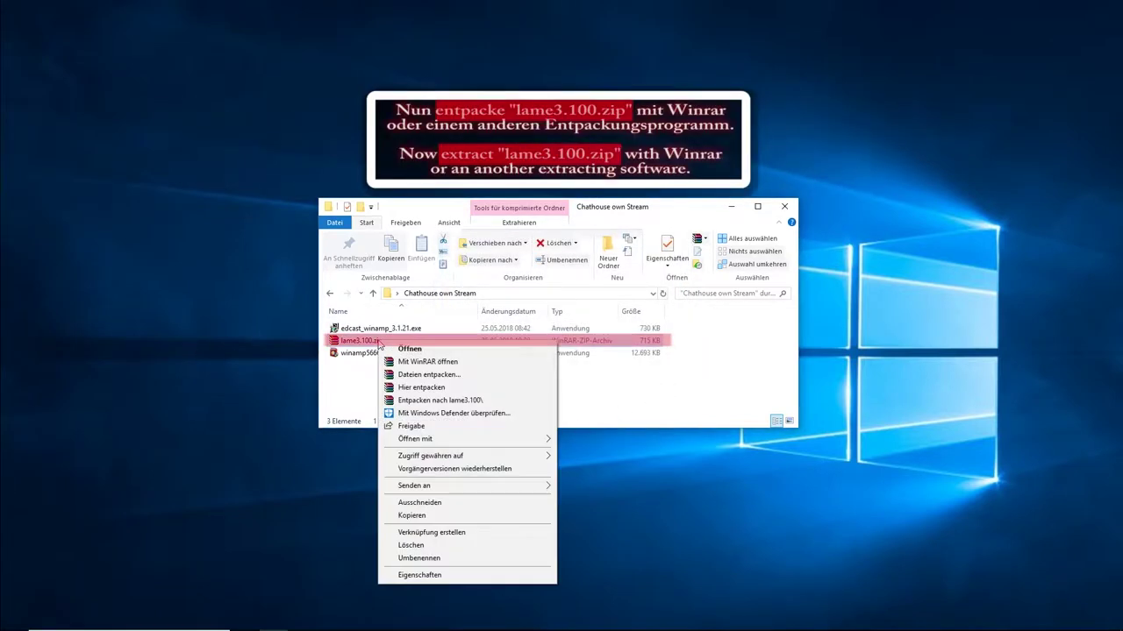
pyautogui.click(462, 400)
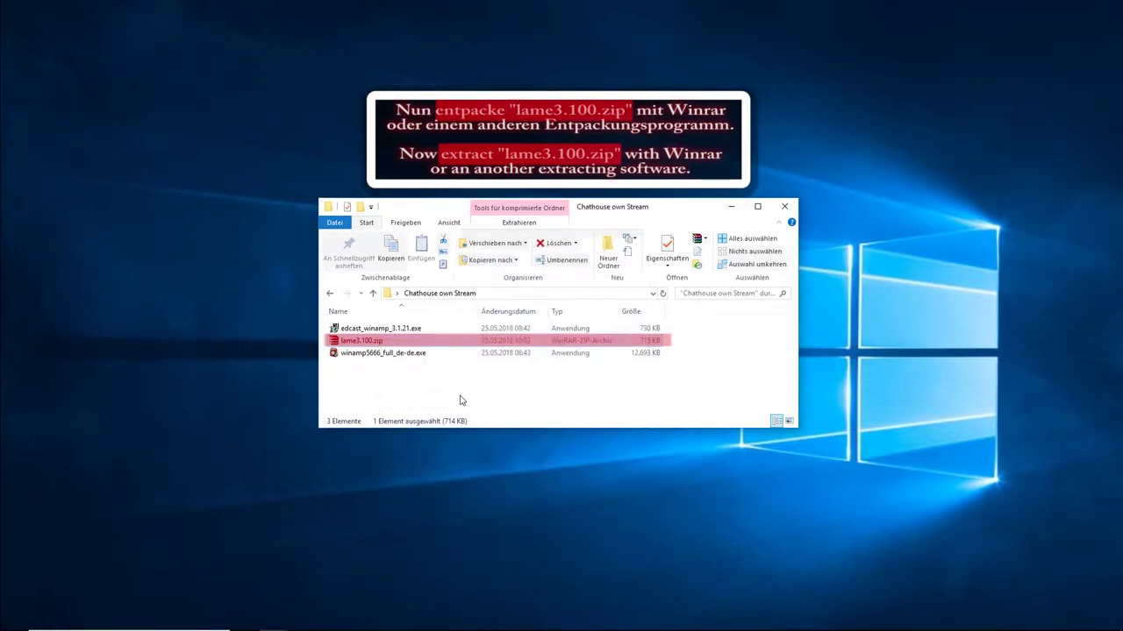
pyautogui.doubleClick(402, 329)
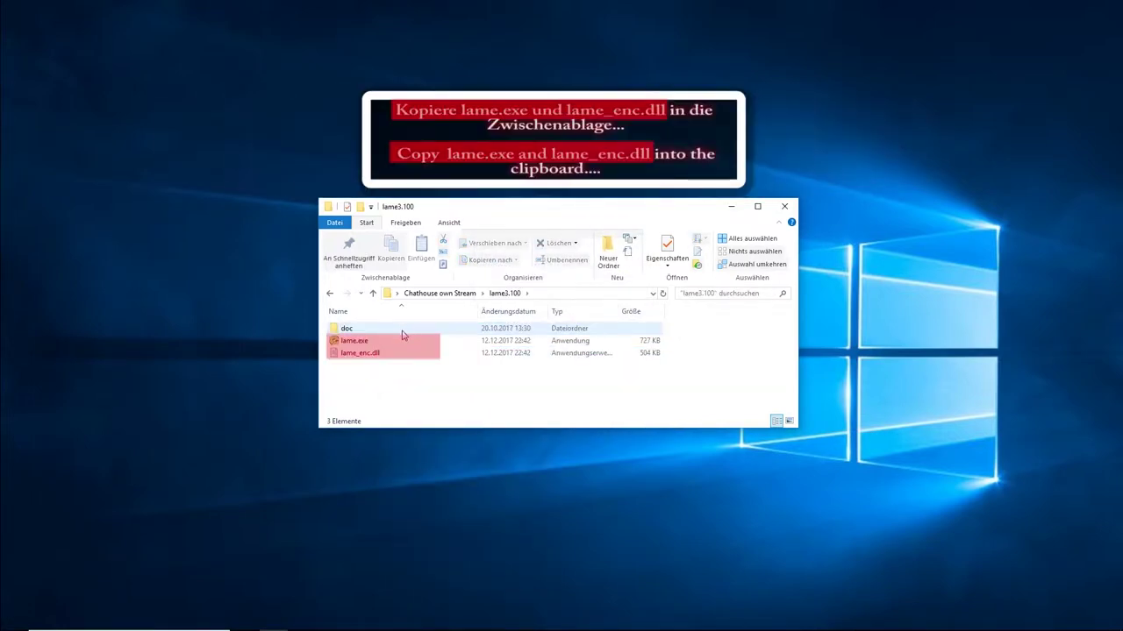
pyautogui.moveTo(394, 363); pyautogui.dragTo(391, 342)
pyautogui.rightClick(390, 340)
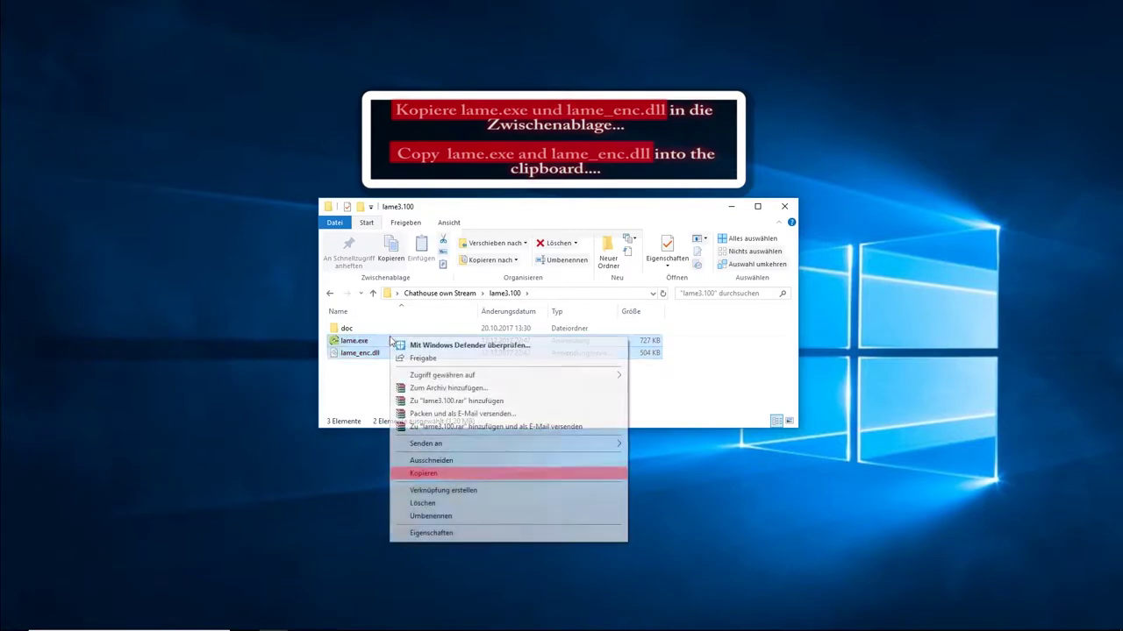
pyautogui.click(511, 474)
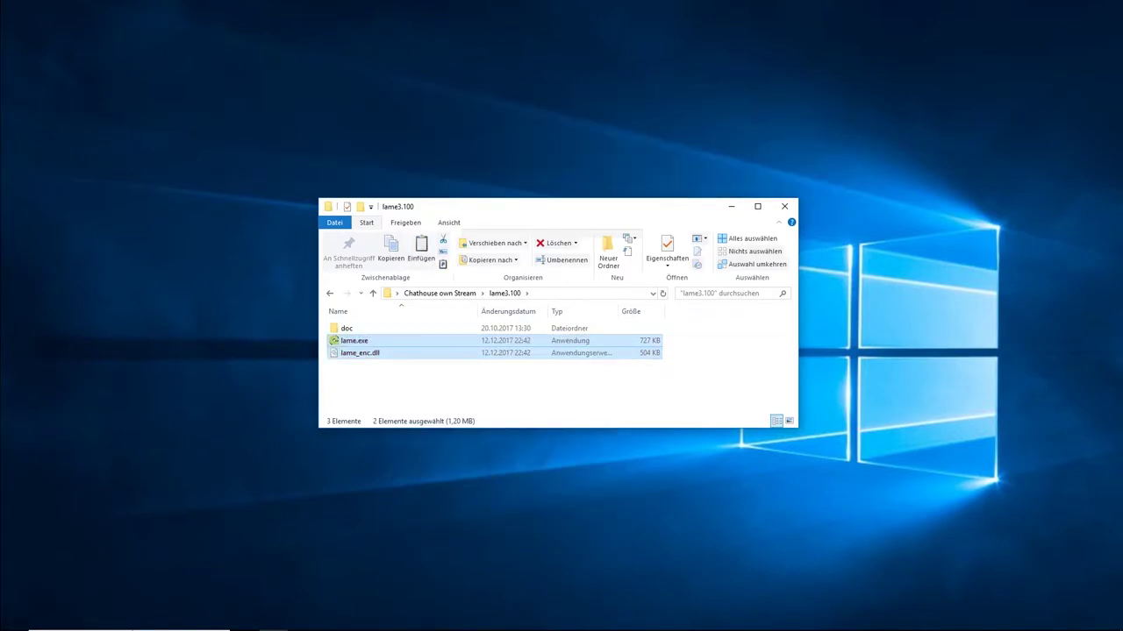
# - Search Windows for winamp and open the program's installation folder through its shortcut's file location
pyautogui.click(136, 620)
pyautogui.write('winamp')
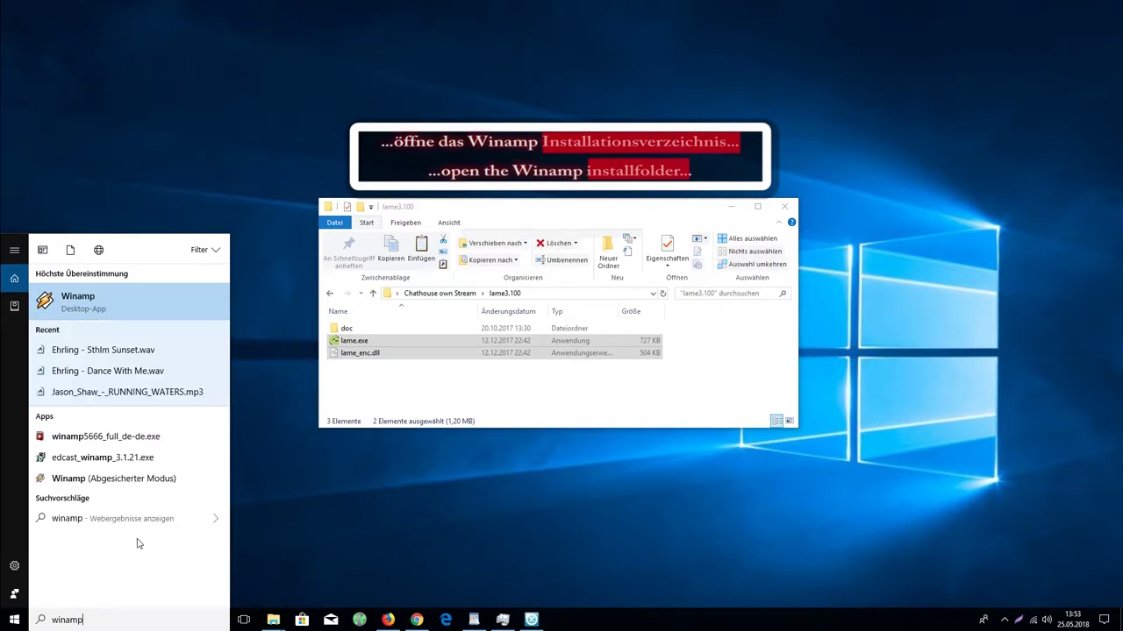
pyautogui.rightClick(115, 300)
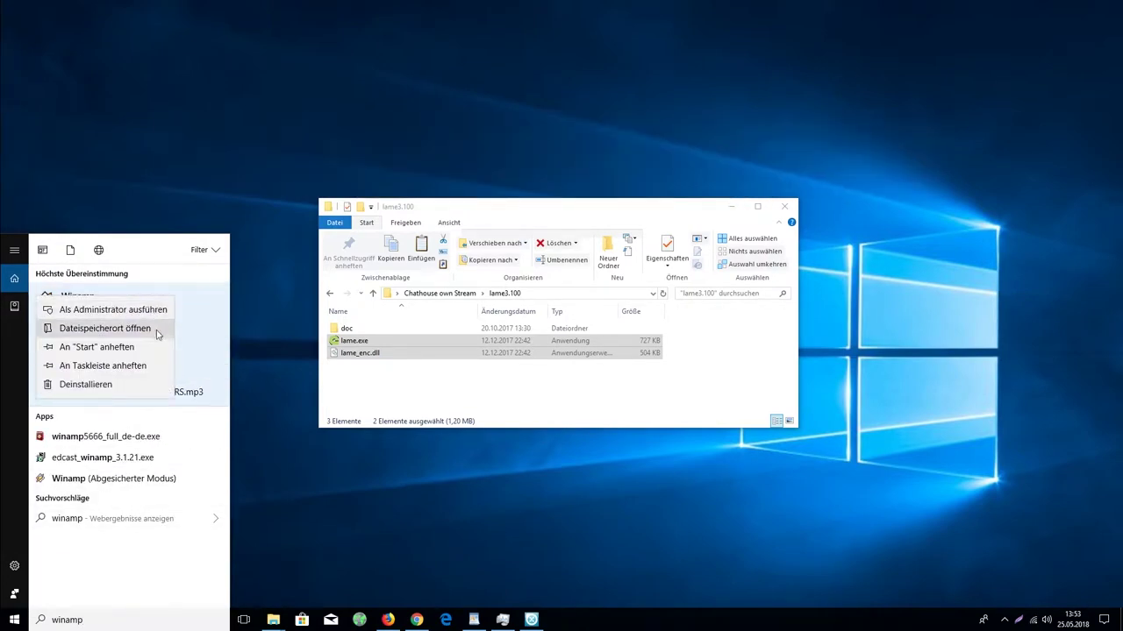
pyautogui.click(104, 328)
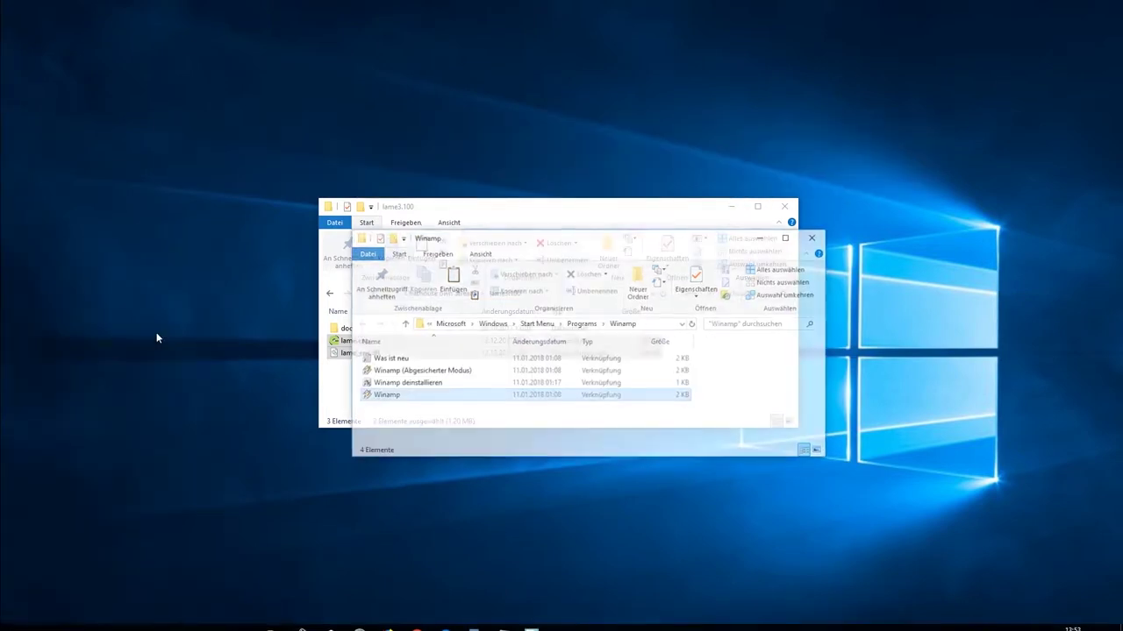
pyautogui.rightClick(438, 397)
pyautogui.click(597, 134)
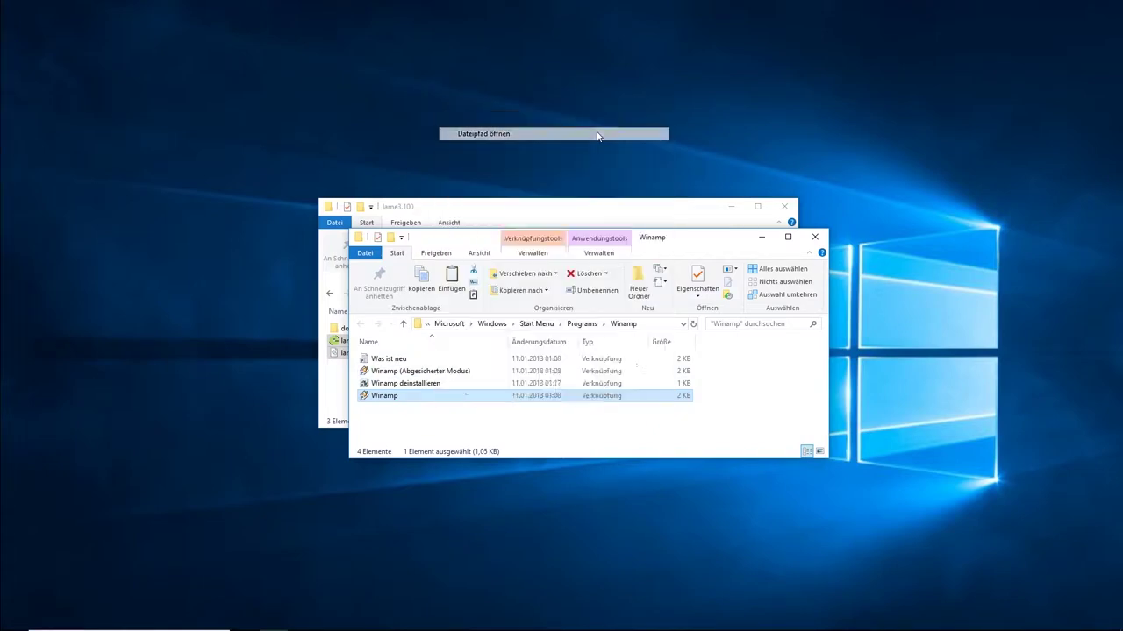
# - Paste lame.exe and lame_enc.dll into the Winamp installation folder with administrator permission, and close both folder windows
pyautogui.moveTo(671, 239); pyautogui.dragTo(709, 112)
pyautogui.moveTo(733, 324); pyautogui.dragTo(729, 555)
pyautogui.scroll(3, 875, 301)
pyautogui.rightClick(833, 263)
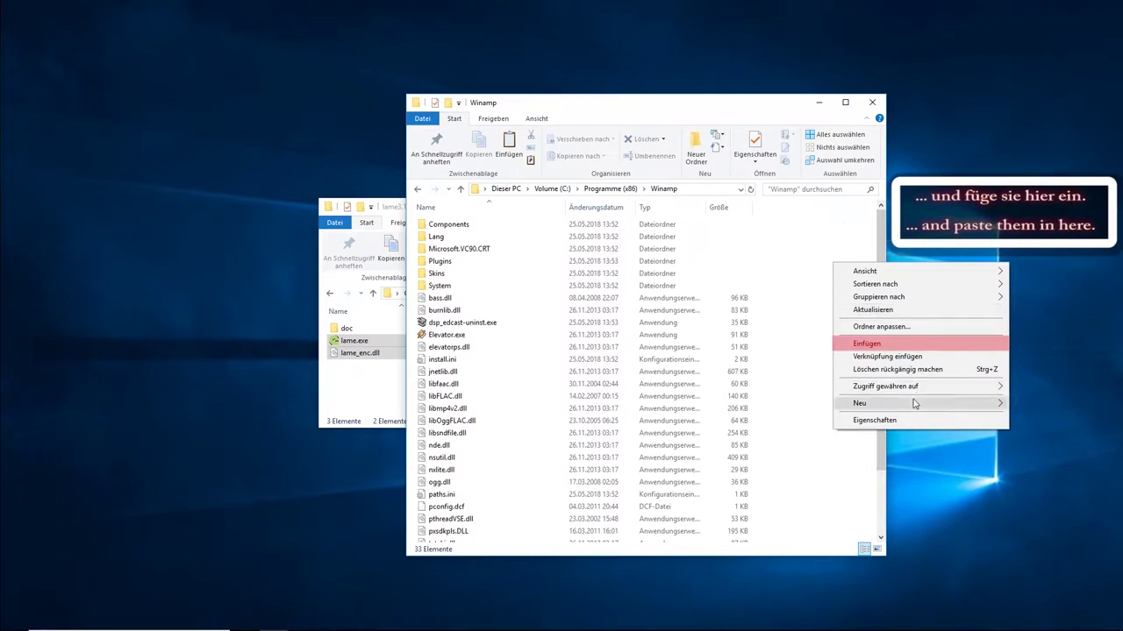
pyautogui.click(961, 343)
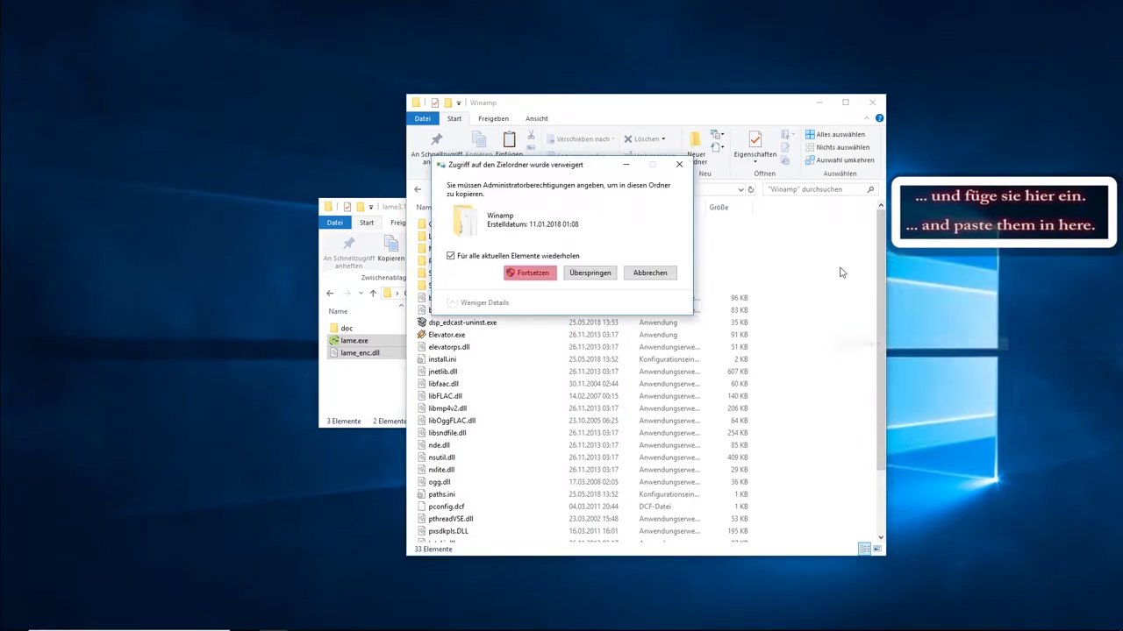
pyautogui.click(530, 273)
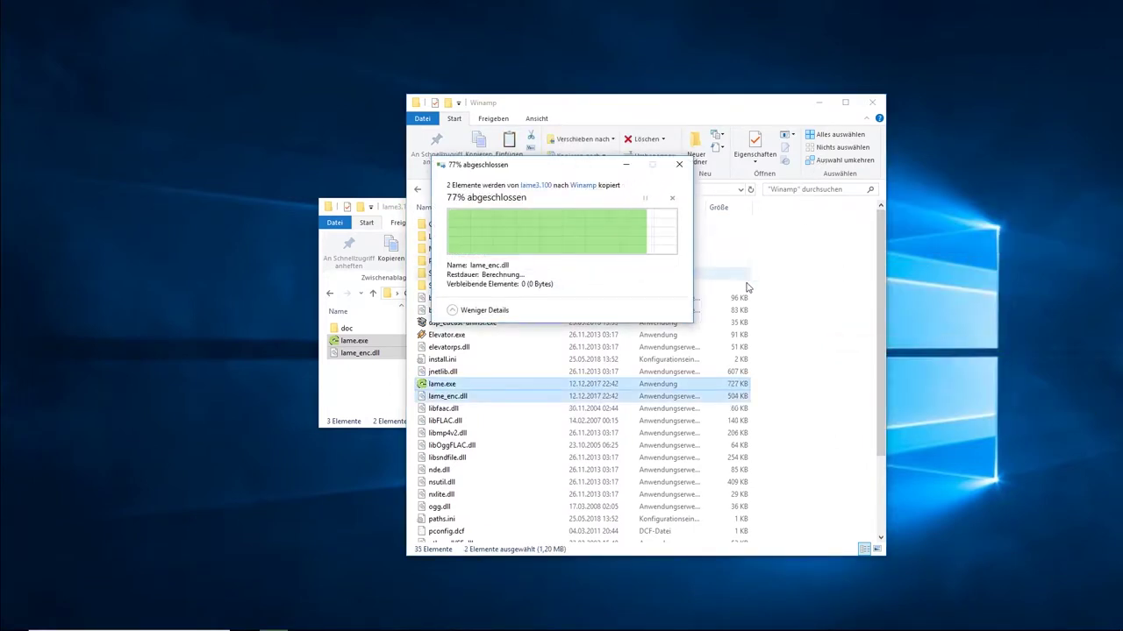
pyautogui.click(872, 102)
pyautogui.click(785, 206)
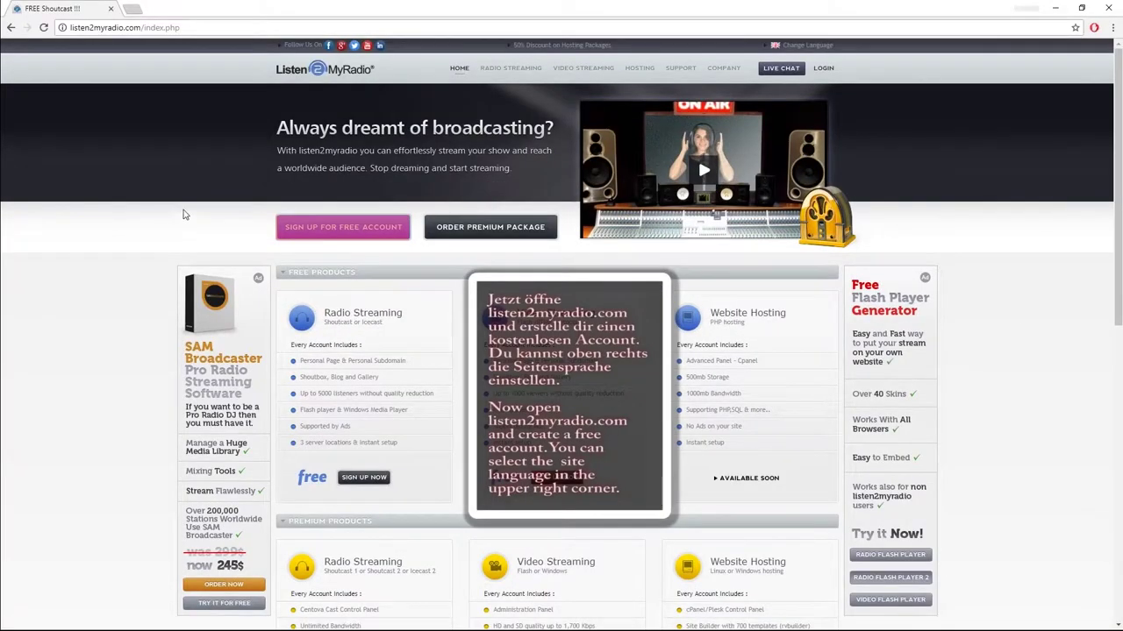
# - Start signing up for a free account on listen2myradio.com
pyautogui.click(235, 27)
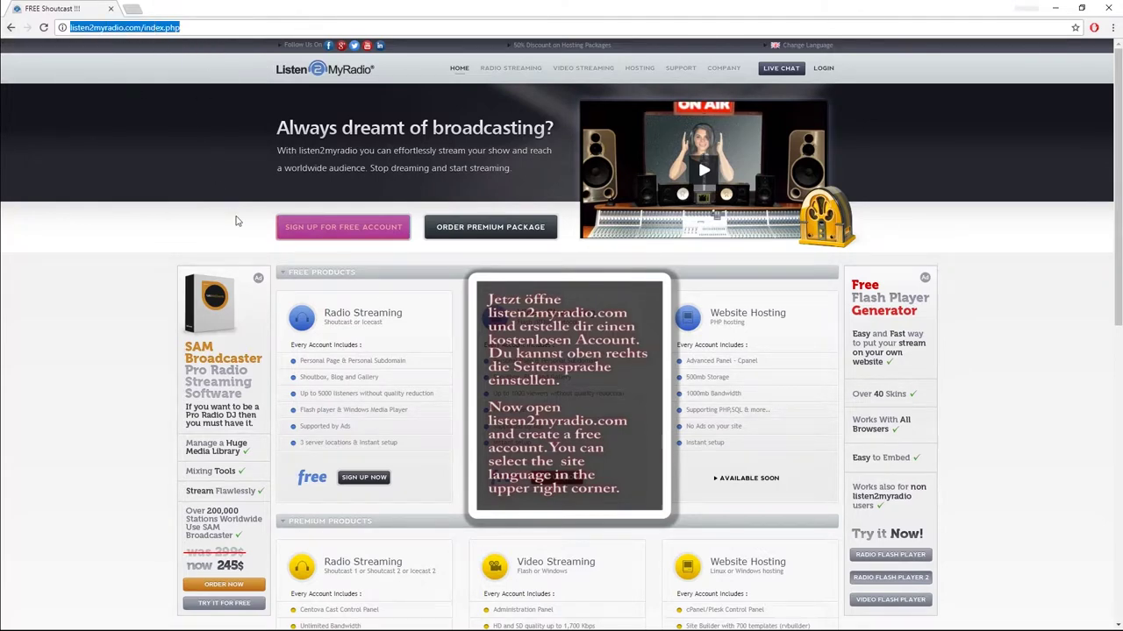
pyautogui.click(375, 230)
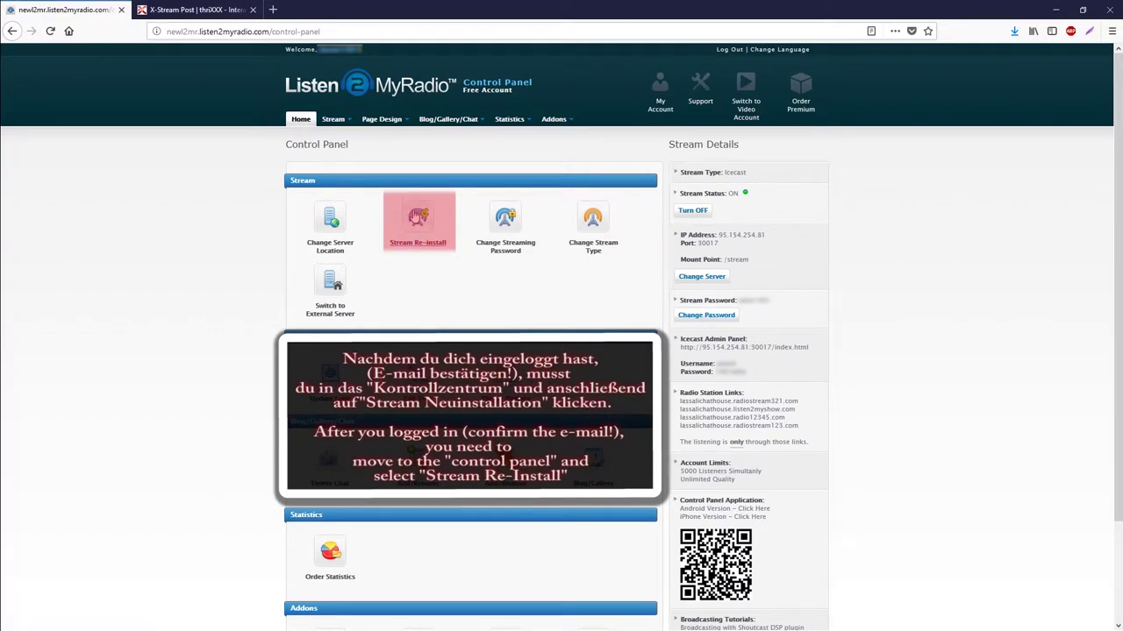
# - Re-install the stream from the control panel using the completed radio page details, passwords and the UK server location
pyautogui.click(419, 219)
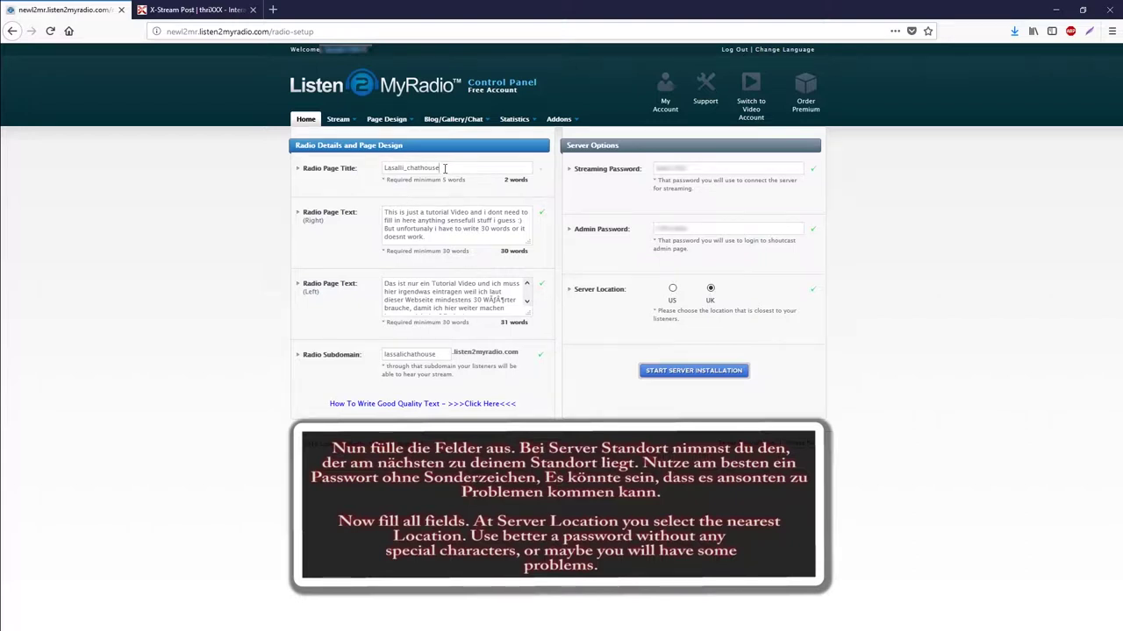
pyautogui.click(719, 377)
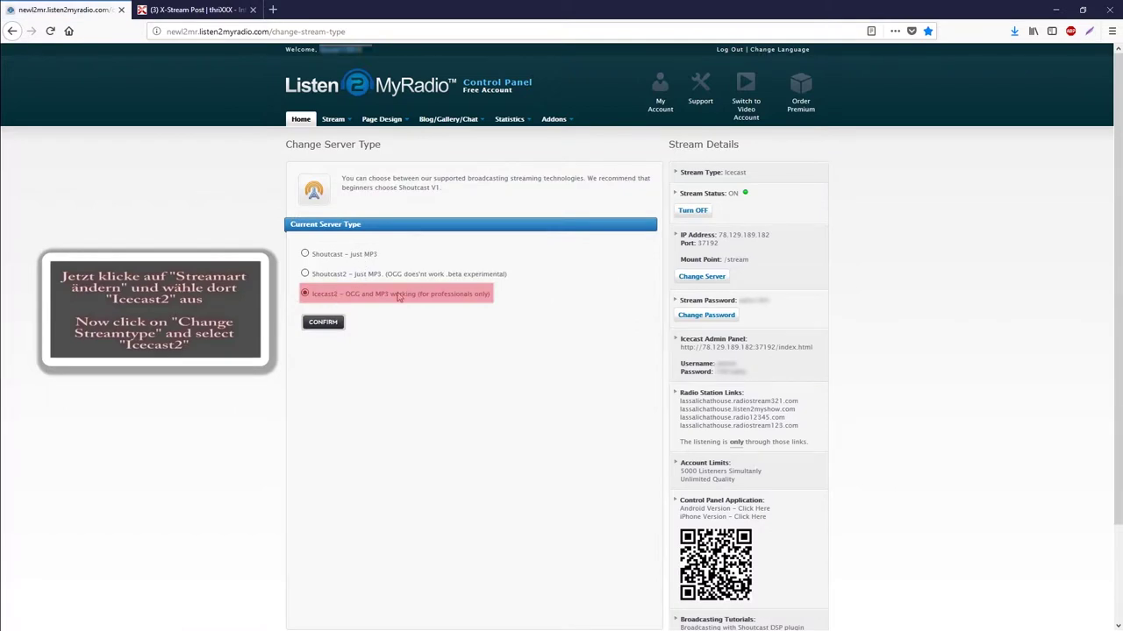
# - Confirm Icecast2 – OGG and MP3 as the stream's server type
pyautogui.click(322, 322)
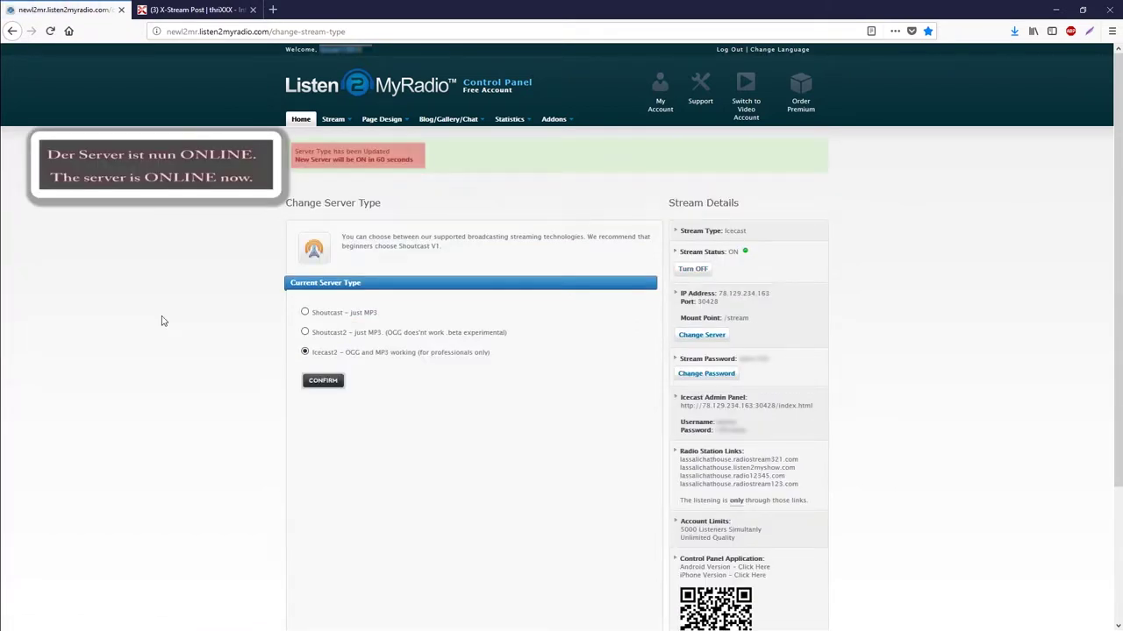
pyautogui.moveTo(713, 252); pyautogui.dragTo(619, 214)
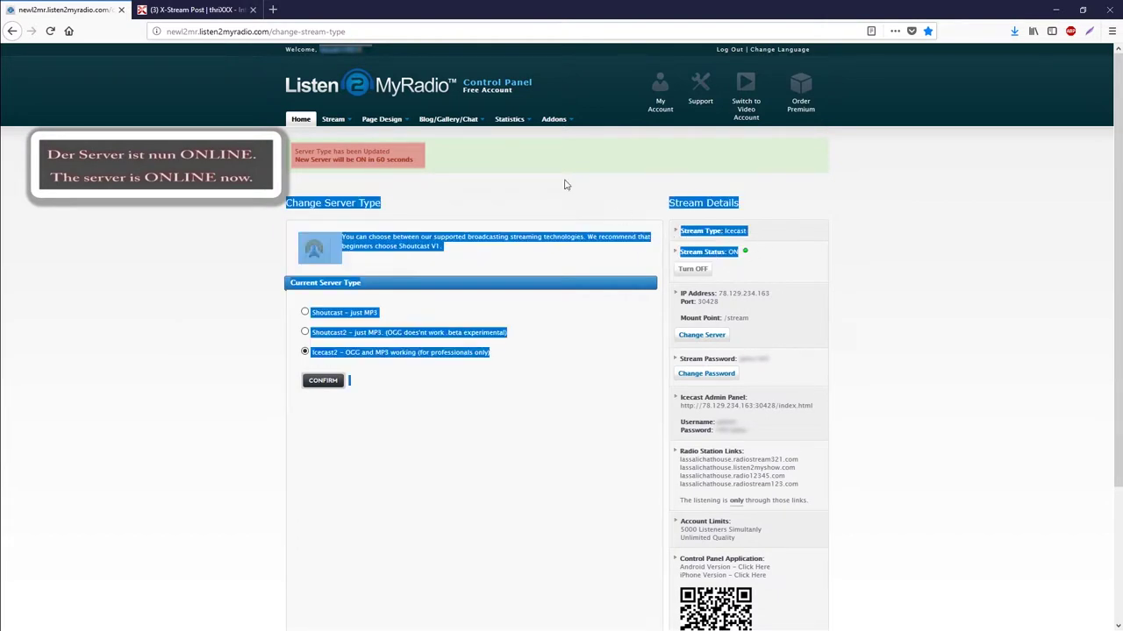
pyautogui.click(418, 161)
pyautogui.moveTo(263, 165); pyautogui.dragTo(478, 165)
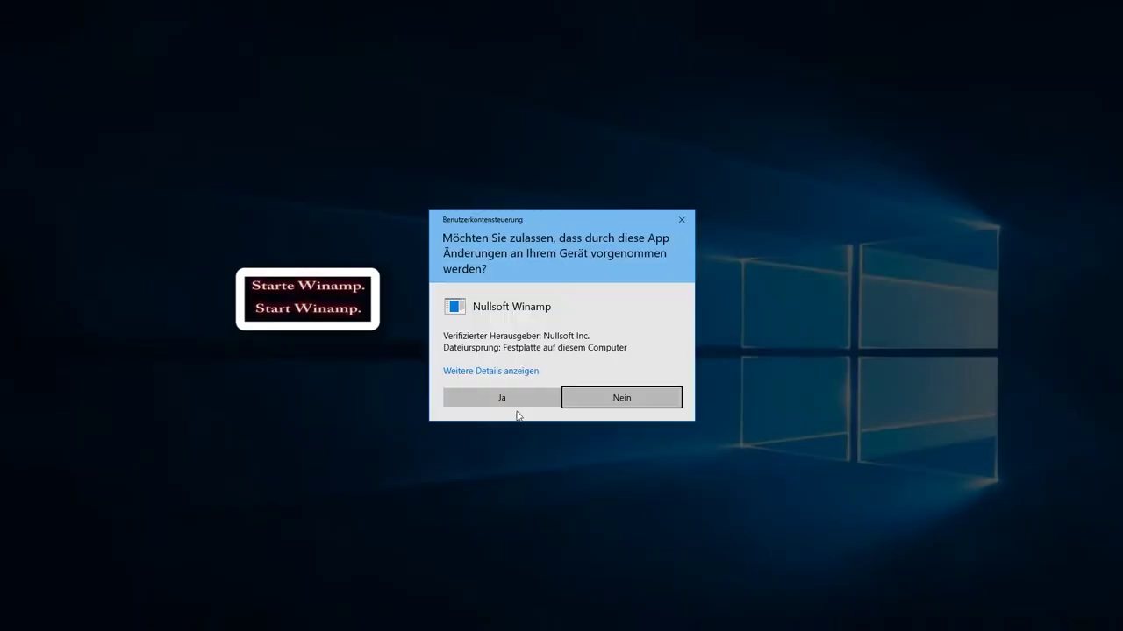
# - Start Winamp, allow it to make changes, and finish its first-run setup with Winamp Agent left disabled
pyautogui.click(513, 400)
pyautogui.click(641, 418)
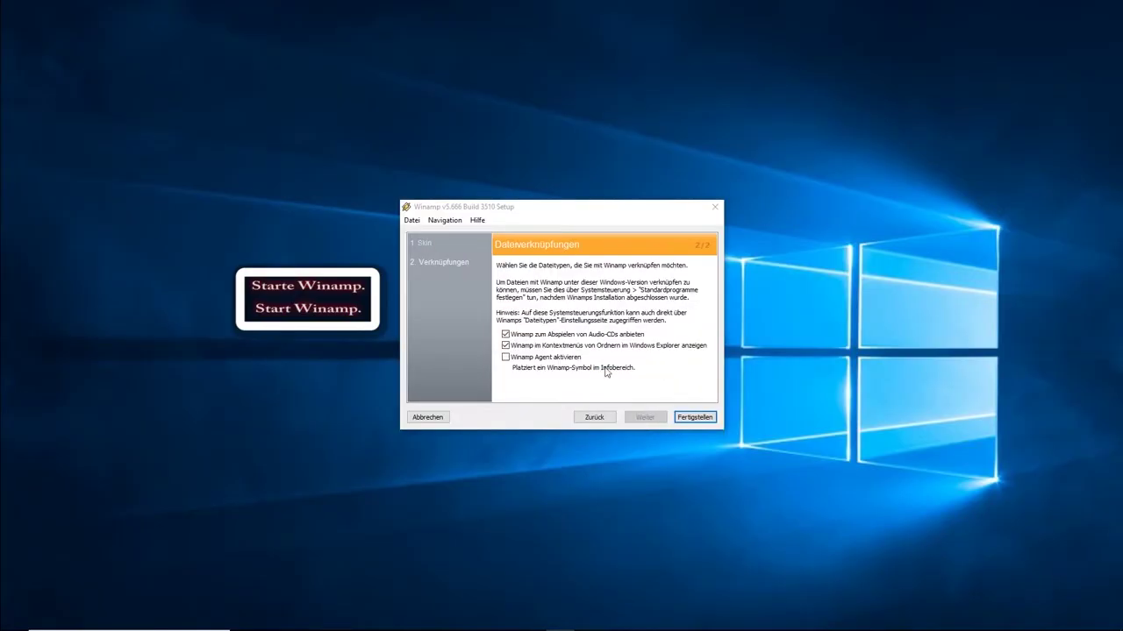
pyautogui.click(696, 417)
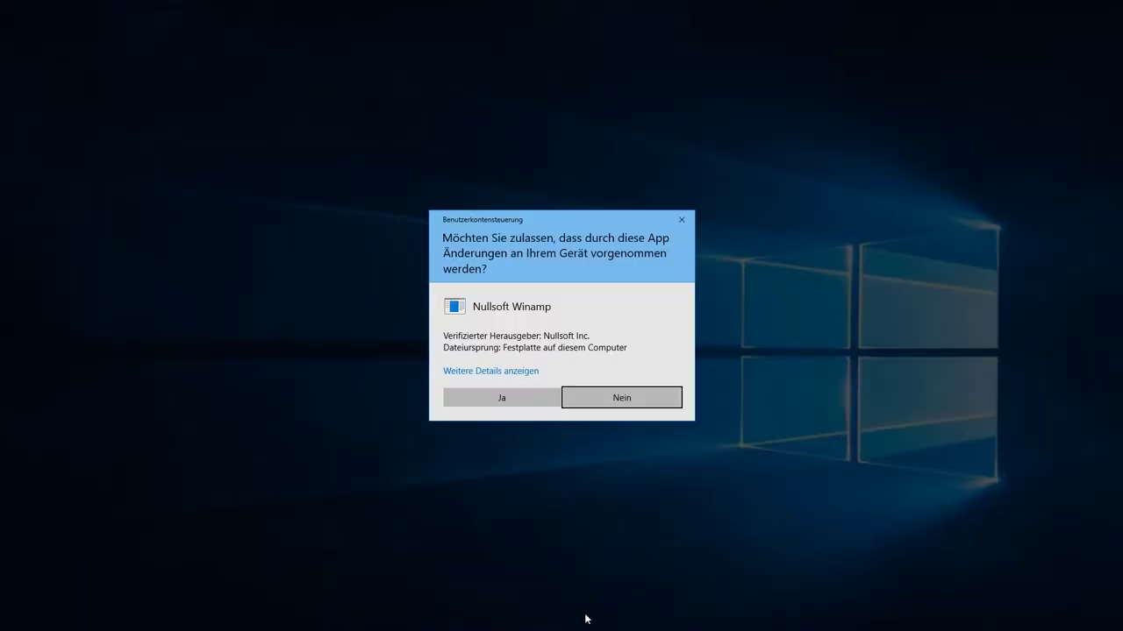
pyautogui.click(514, 400)
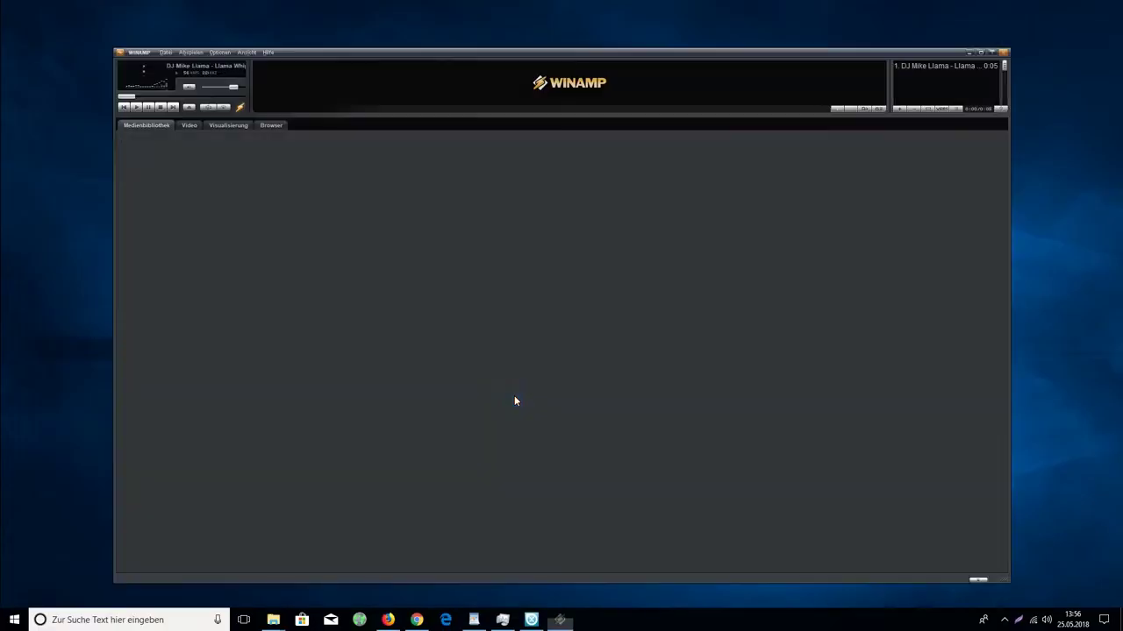
pyautogui.click(639, 360)
pyautogui.click(641, 266)
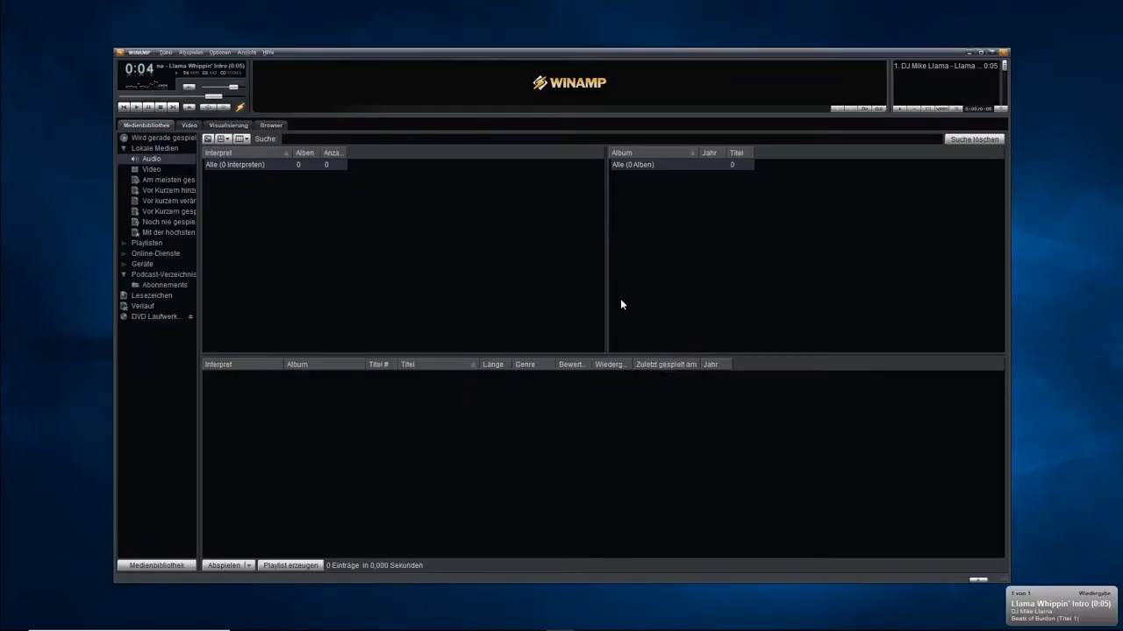
# - Activate edcast DSP v3 as Winamp's DSP/effects plug-in, shrink the Winamp window, and close the settings
pyautogui.click(119, 55)
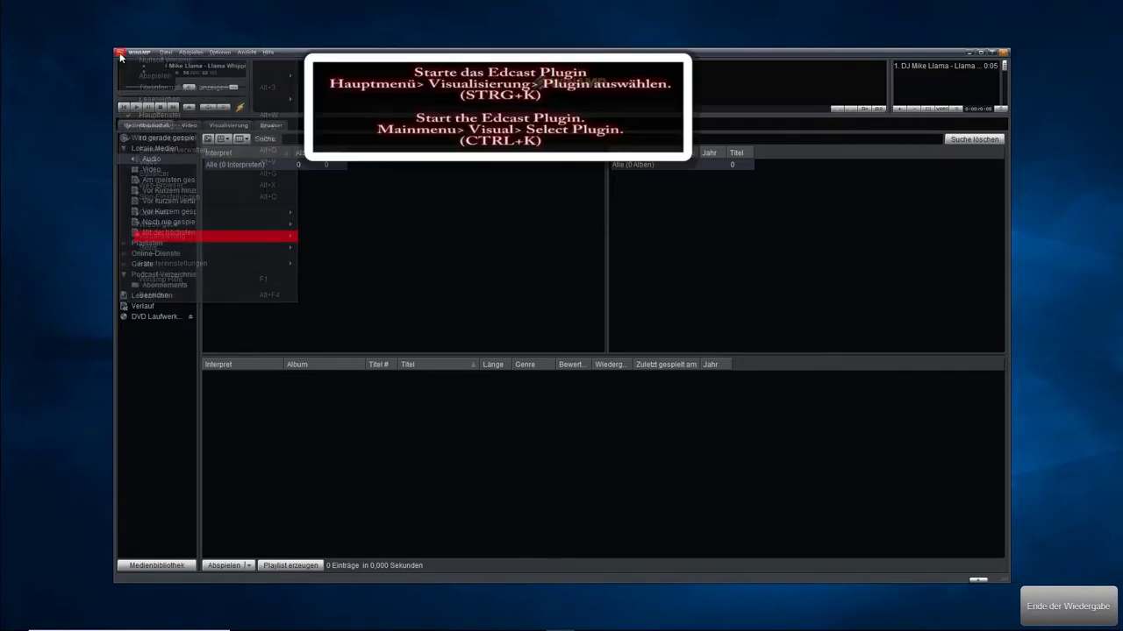
pyautogui.moveTo(231, 224)
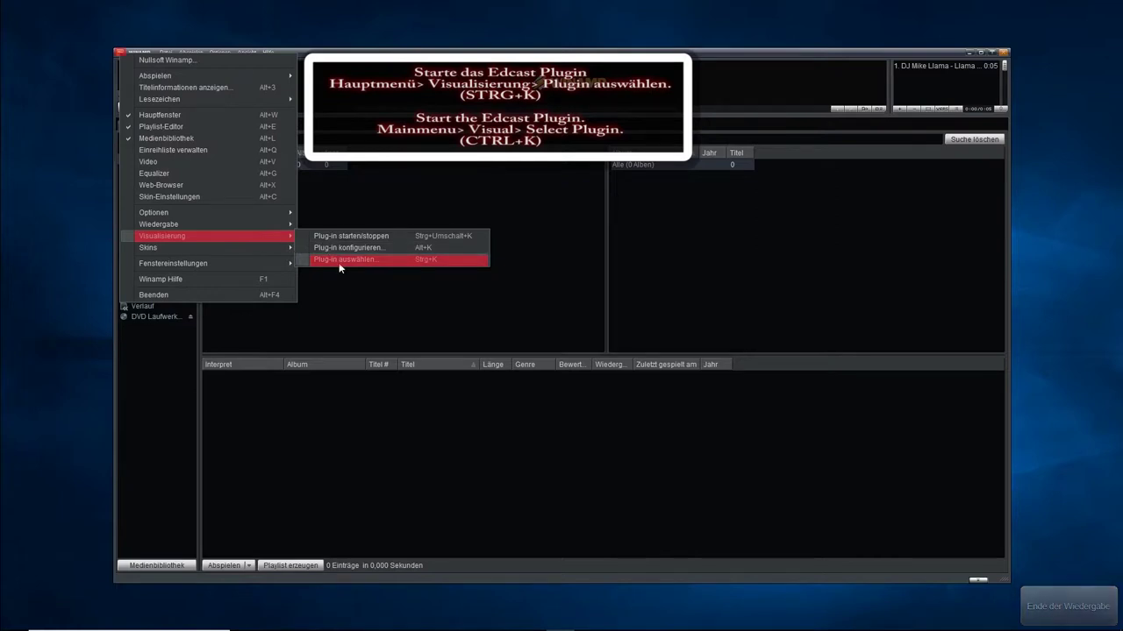
pyautogui.click(340, 260)
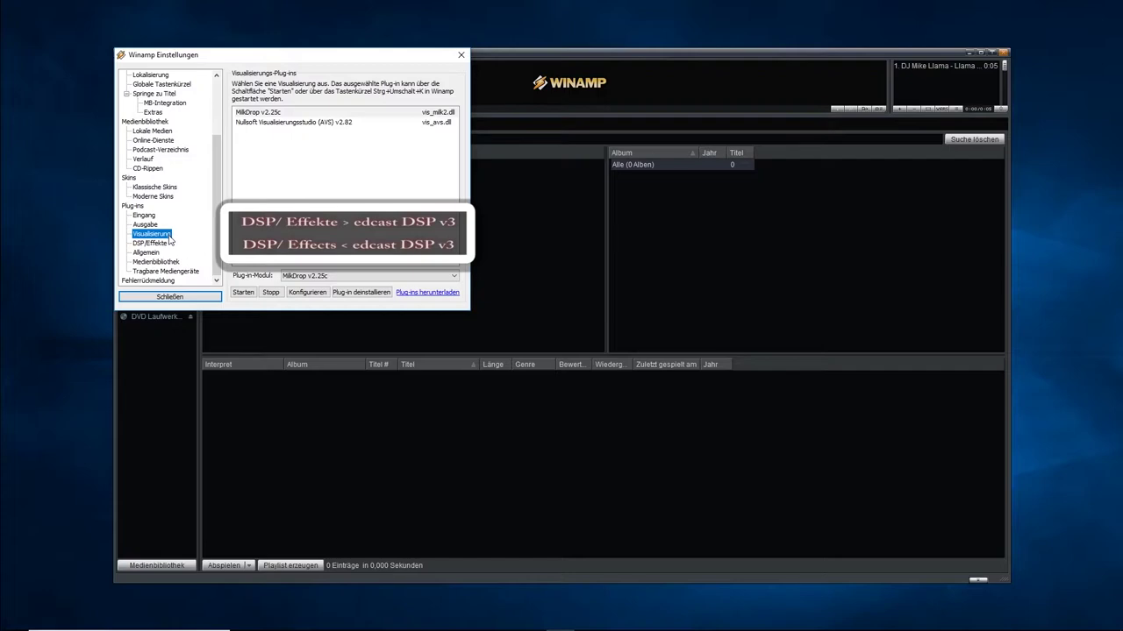
pyautogui.click(150, 243)
pyautogui.moveTo(339, 59); pyautogui.dragTo(750, 33)
pyautogui.moveTo(115, 582); pyautogui.dragTo(640, 334)
pyautogui.moveTo(703, 38); pyautogui.dragTo(296, 68)
pyautogui.click(276, 119)
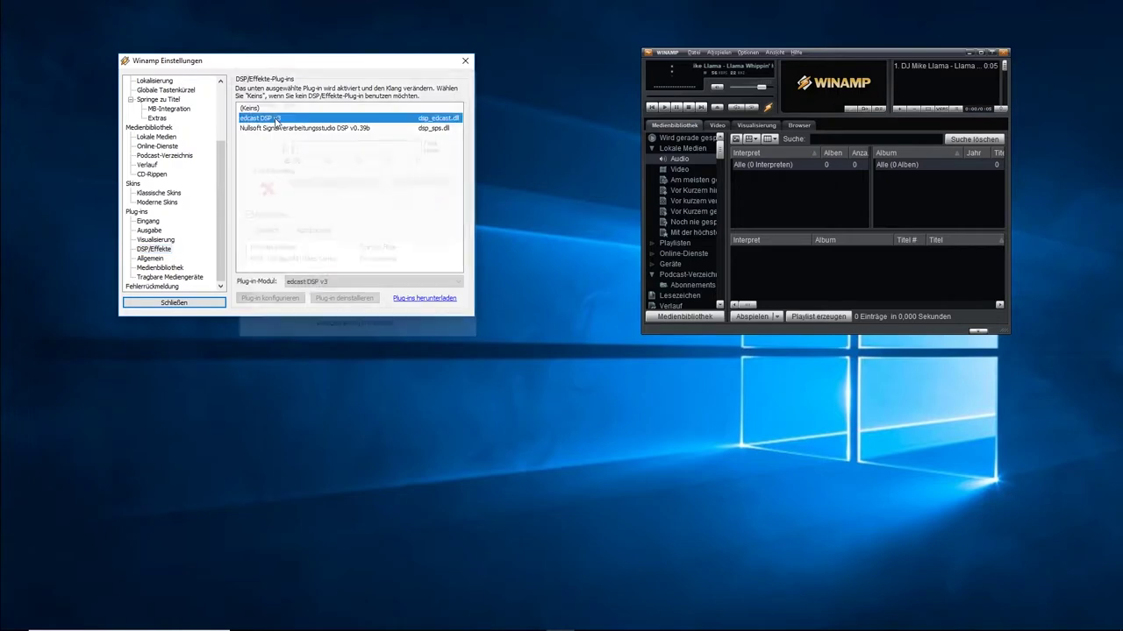
pyautogui.click(465, 60)
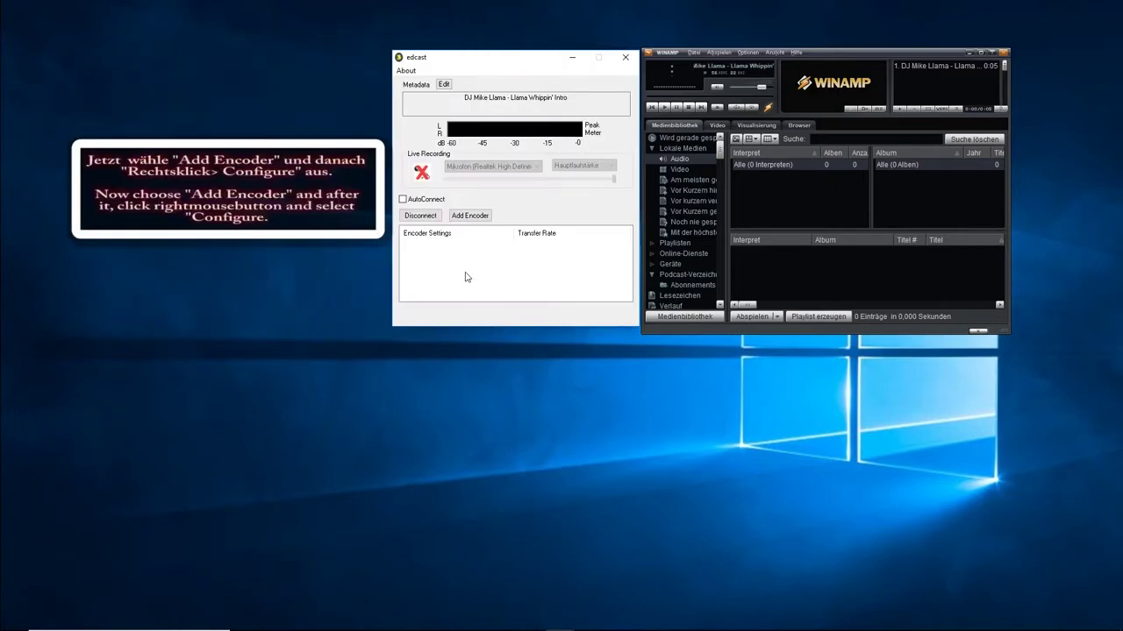
# - Add a new encoder in edcast and open its configuration
pyautogui.click(473, 216)
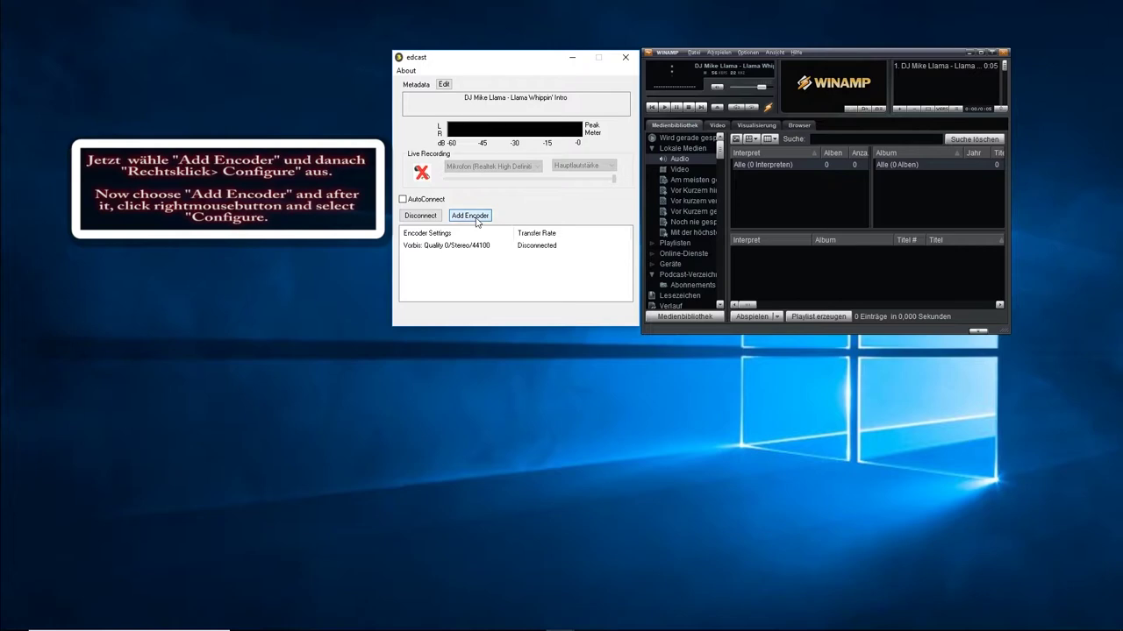
pyautogui.rightClick(468, 246)
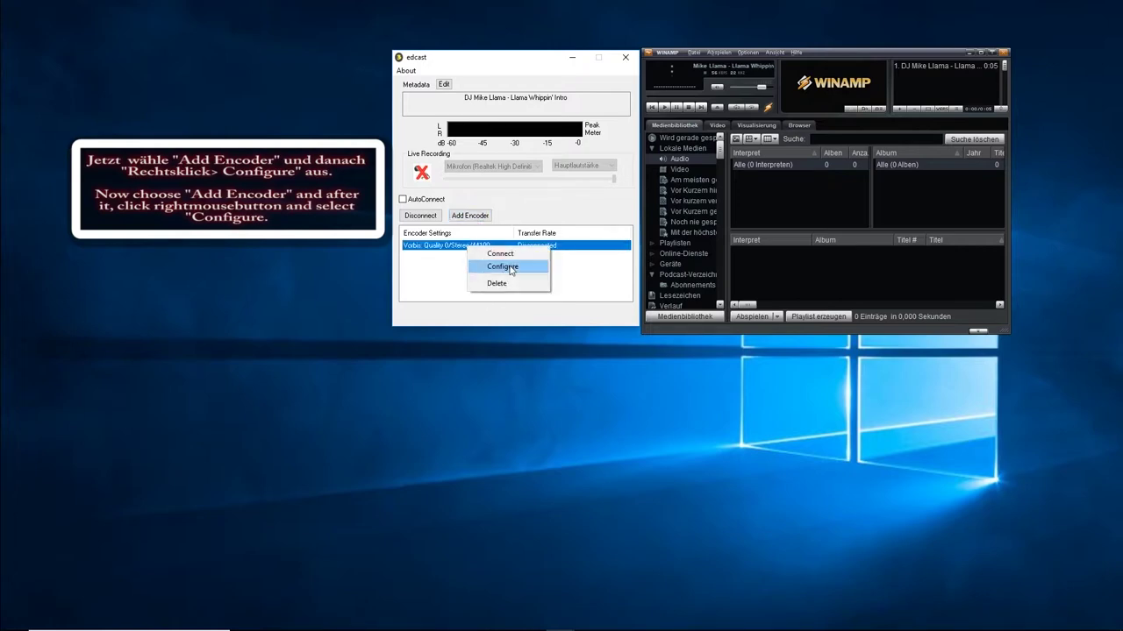
pyautogui.click(511, 268)
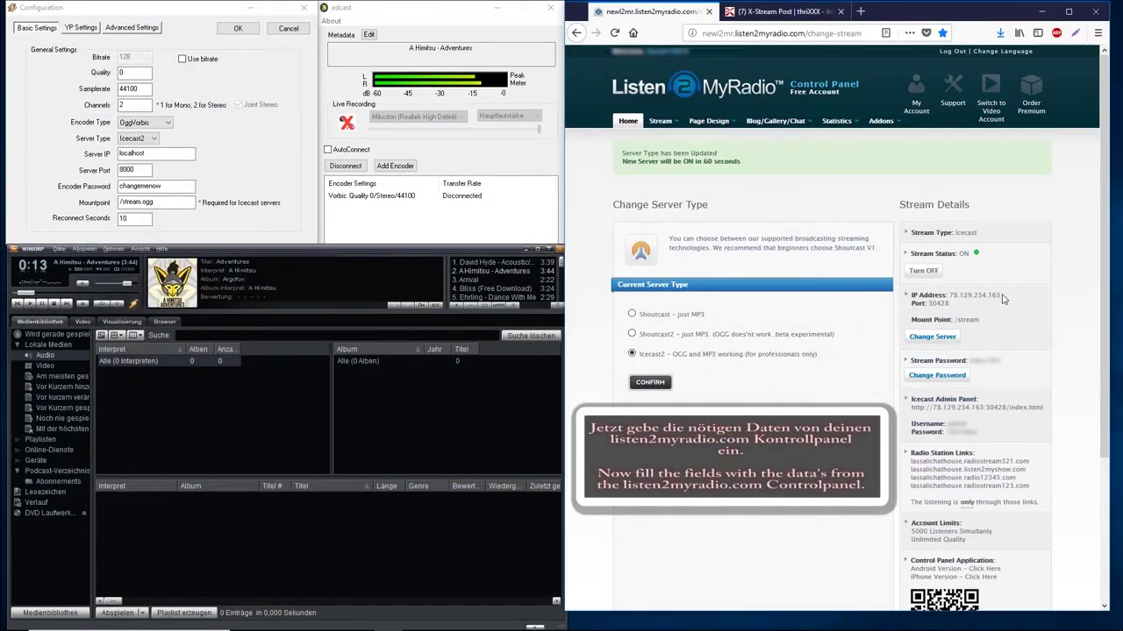
# - Configure the encoder as MP3 Lame for Icecast2 with server IP 78.129.234.163, port 30428, the encoder password and mountpoint /stream.mp3, keeping the default YP settings
pyautogui.moveTo(1002, 296); pyautogui.dragTo(951, 296)
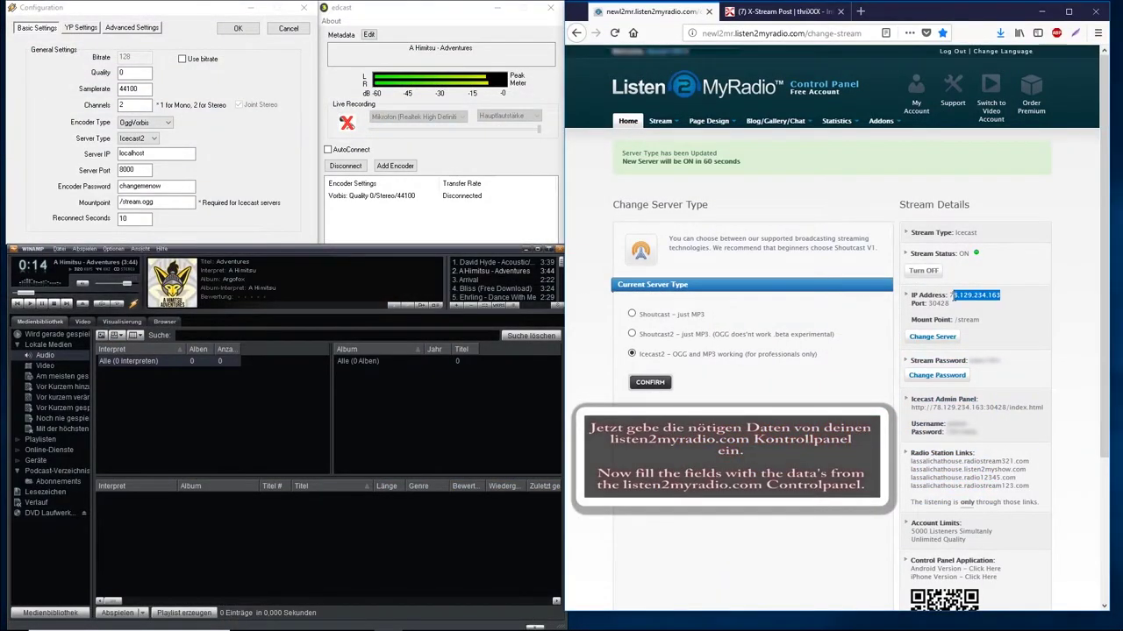
pyautogui.rightClick(965, 296)
pyautogui.click(963, 307)
pyautogui.click(166, 123)
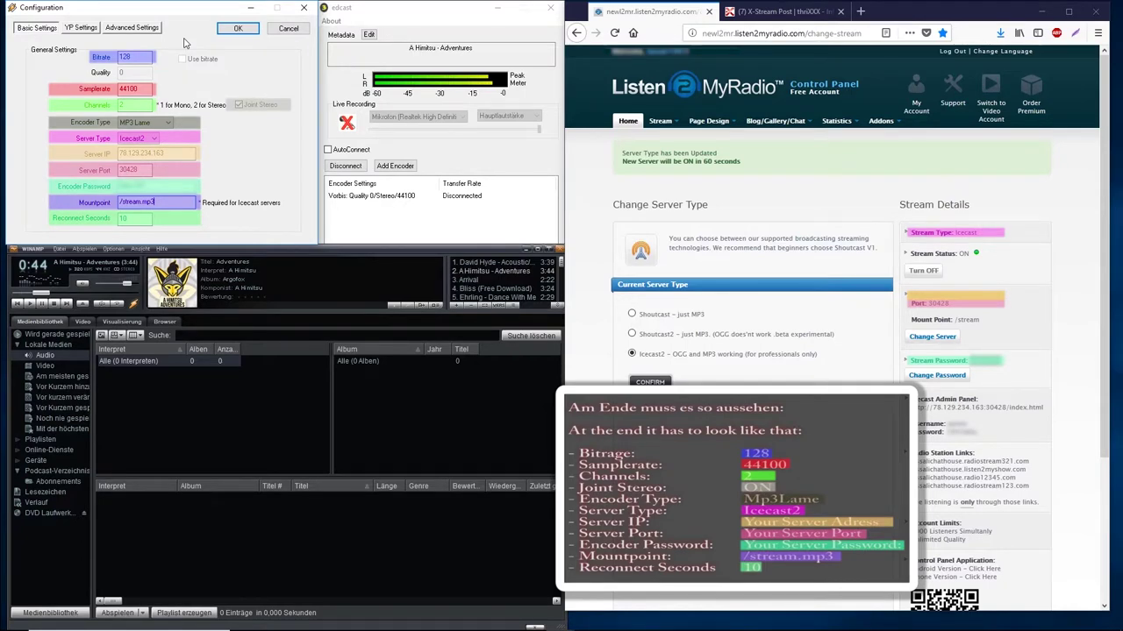
pyautogui.click(81, 28)
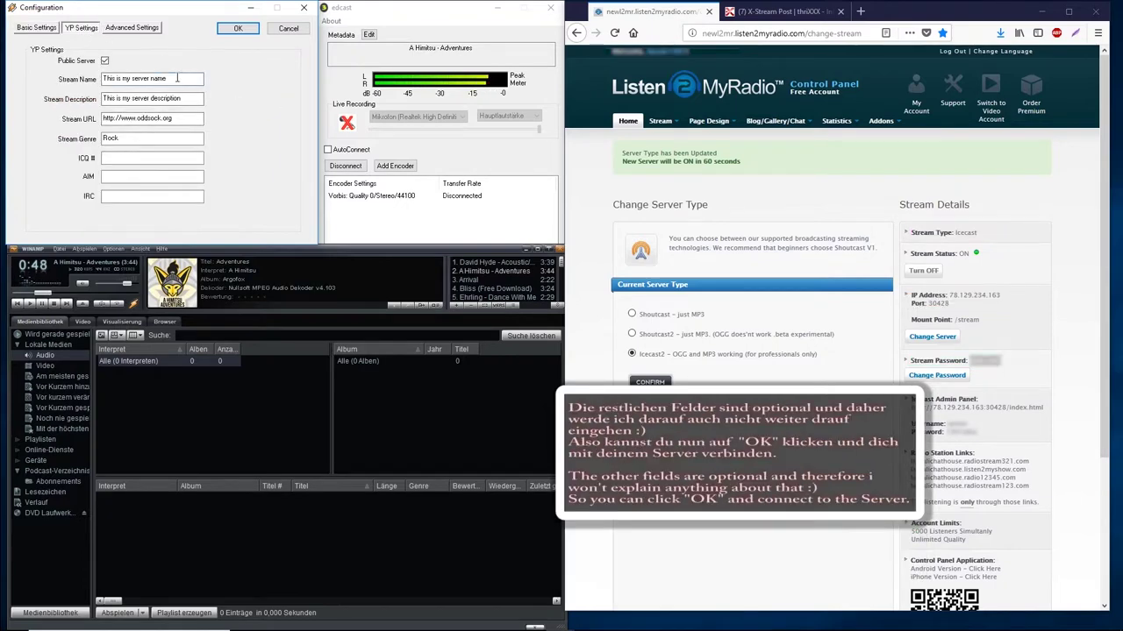
pyautogui.click(179, 138)
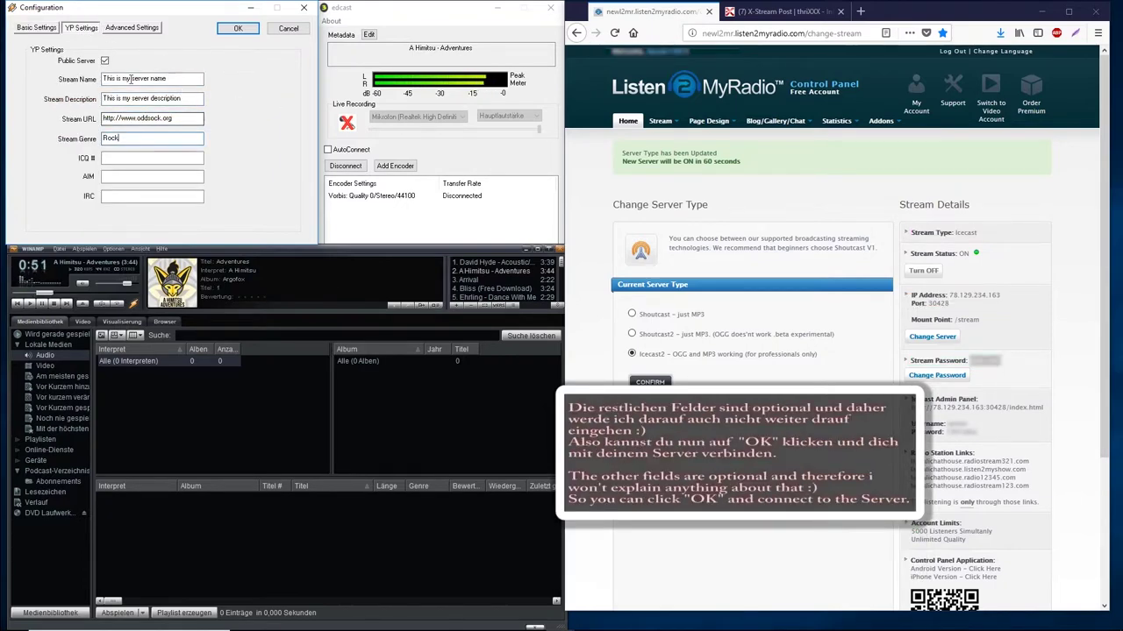
pyautogui.click(234, 29)
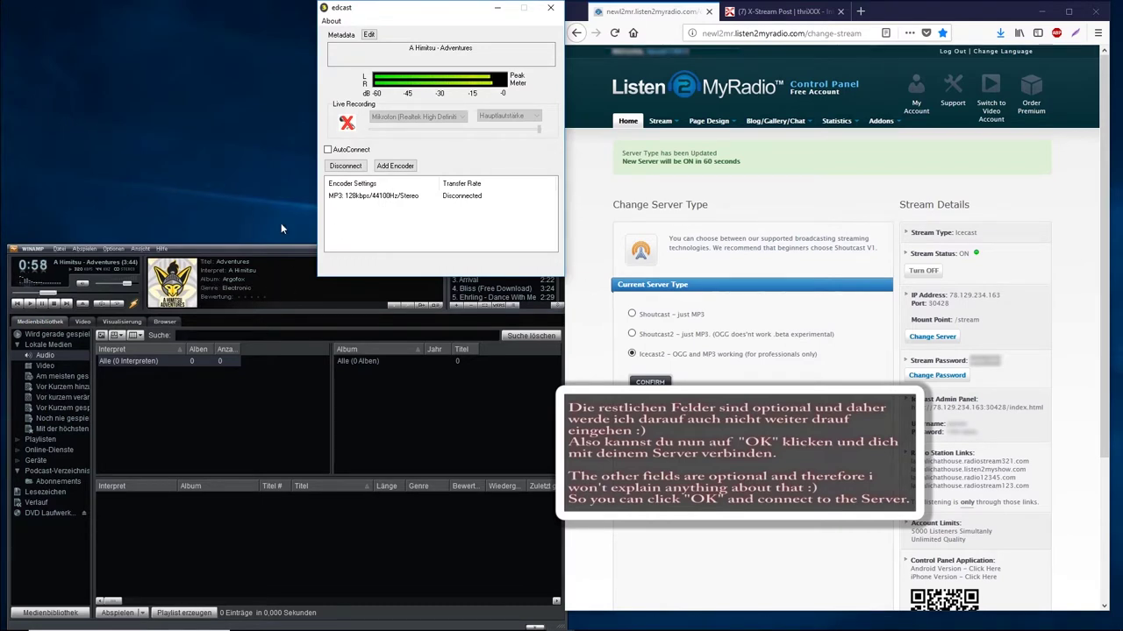
# - Move the Winamp window clear of edcast and connect the MP3 encoder to the stream server
pyautogui.moveTo(254, 244); pyautogui.dragTo(253, 277)
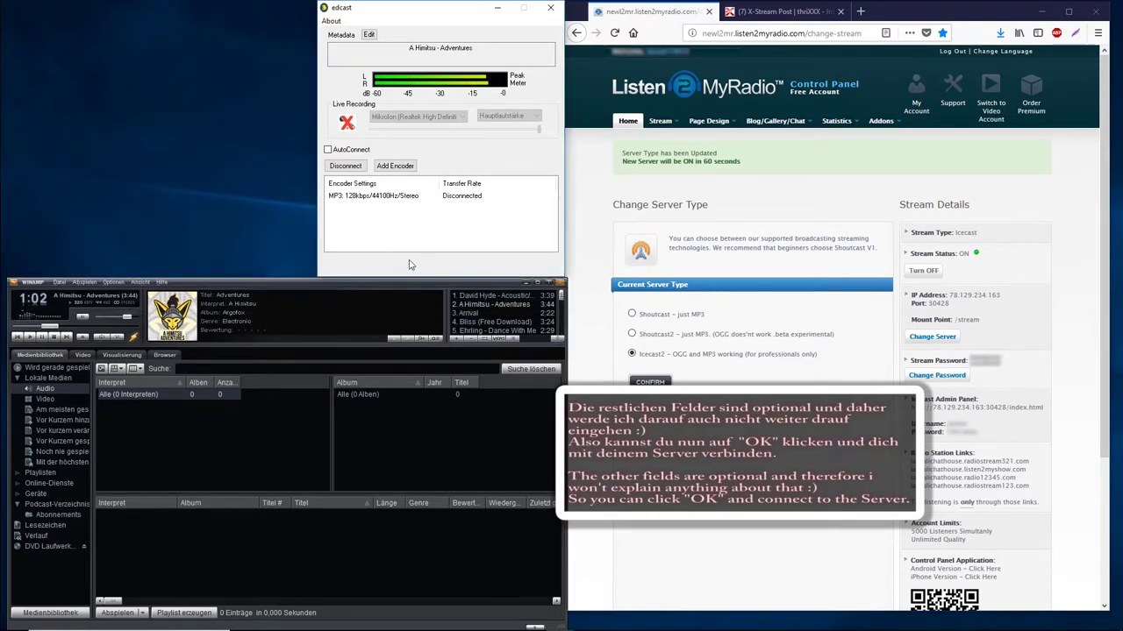
pyautogui.rightClick(417, 195)
pyautogui.click(478, 205)
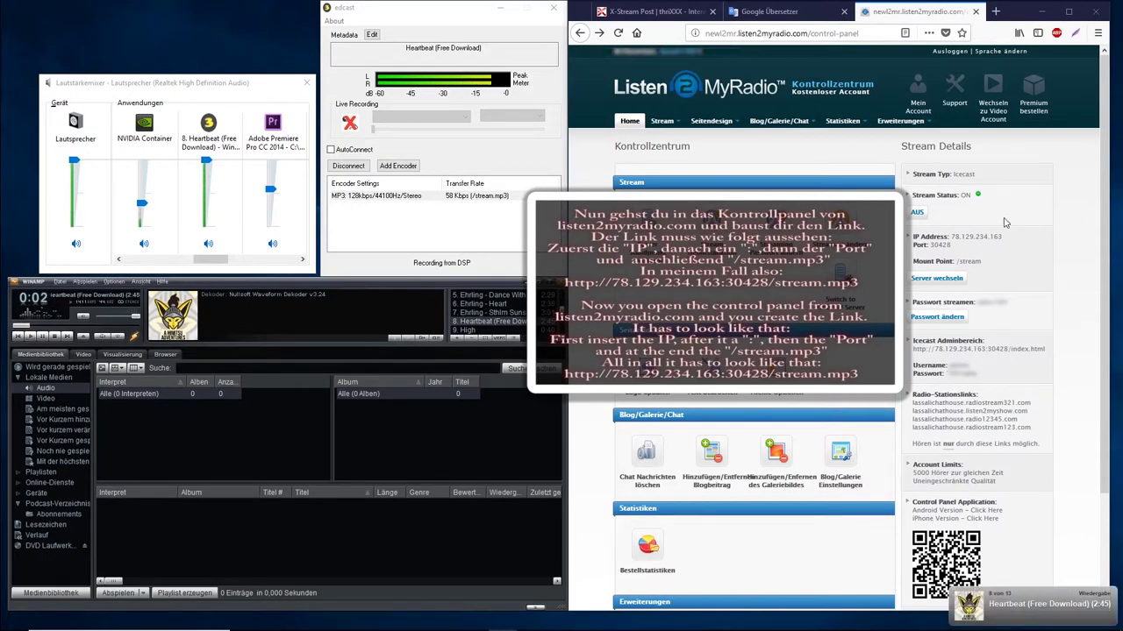
# - Copy the server's IP address from the stream details into the browser's address field, followed by a colon
pyautogui.moveTo(1002, 237); pyautogui.dragTo(953, 235)
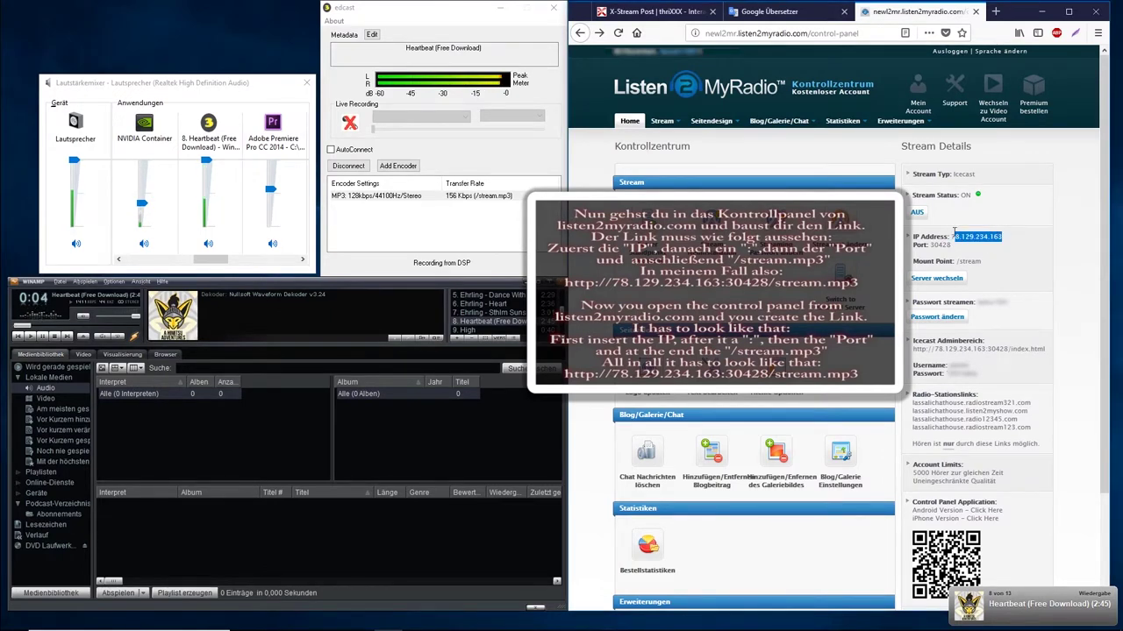
pyautogui.rightClick(965, 238)
pyautogui.click(1000, 250)
pyautogui.click(873, 33)
pyautogui.hotkey('ctrl', 'v')
pyautogui.write(':')
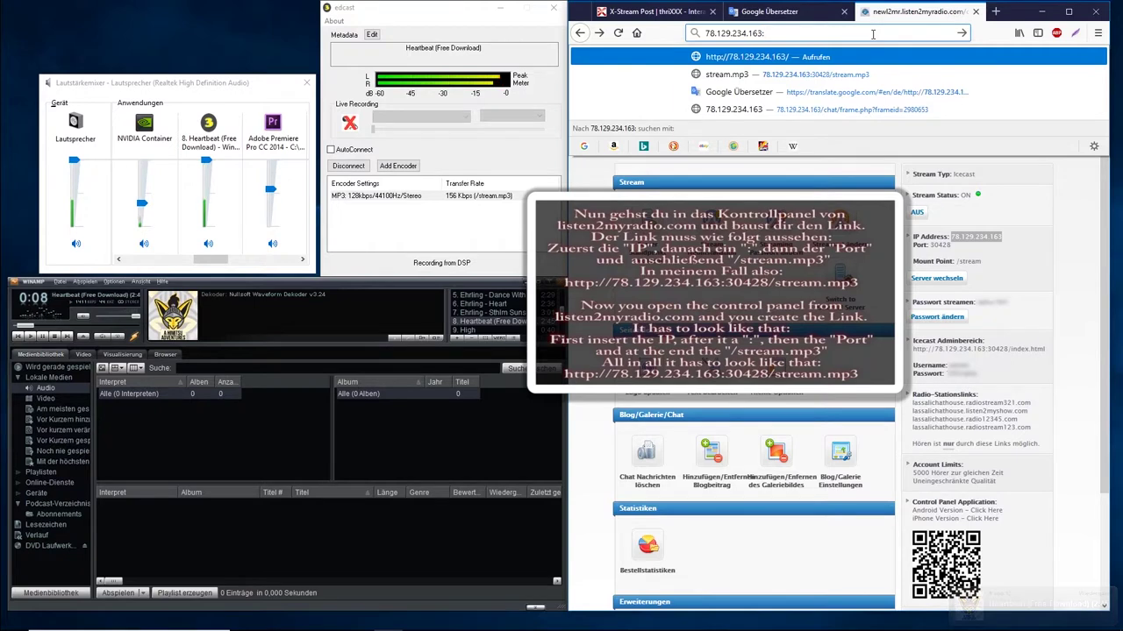
# - Append the copied port 30428 and /stream.mp3 to the address and open the stream link
pyautogui.doubleClick(939, 245)
pyautogui.rightClick(934, 244)
pyautogui.click(956, 254)
pyautogui.click(790, 30)
pyautogui.hotkey('ctrl', 'v')
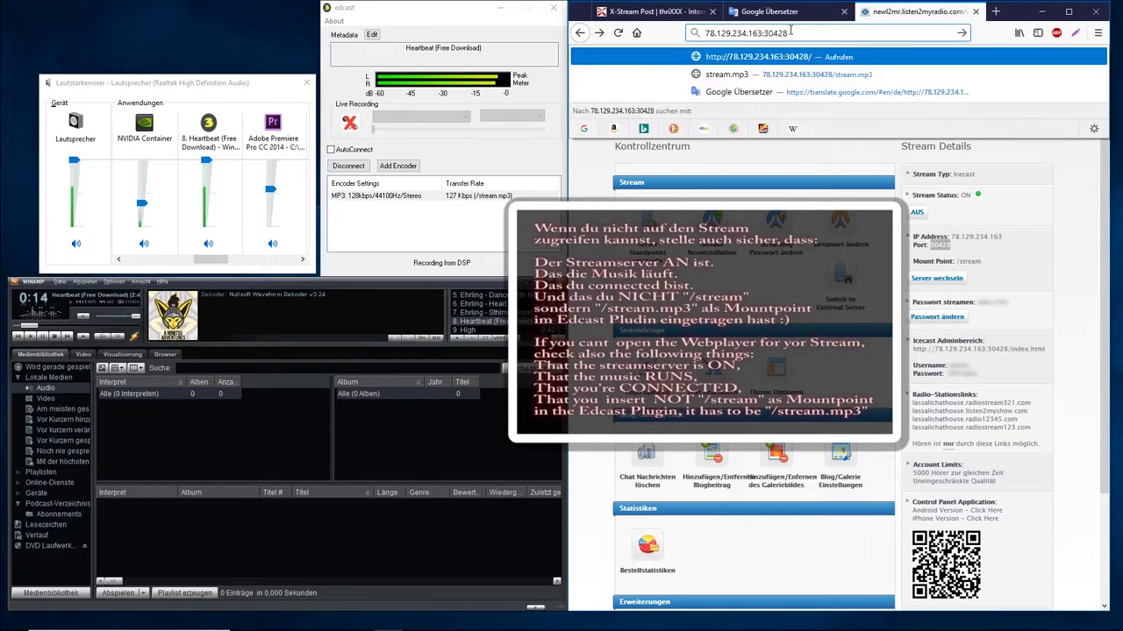
pyautogui.write('stream.mp3')
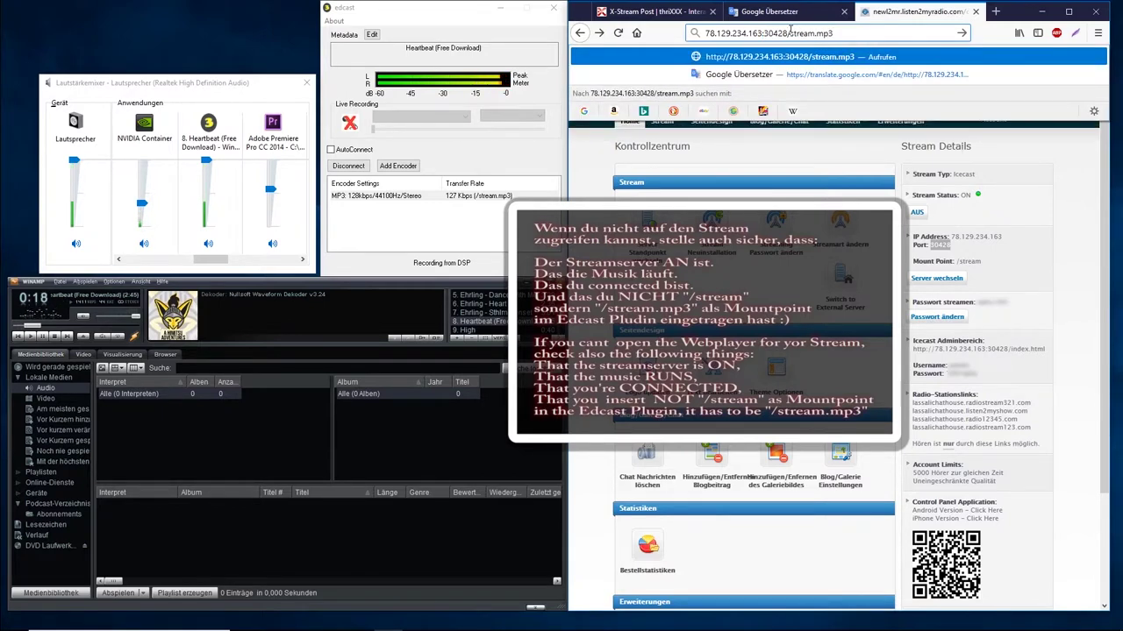
pyautogui.press('Return')
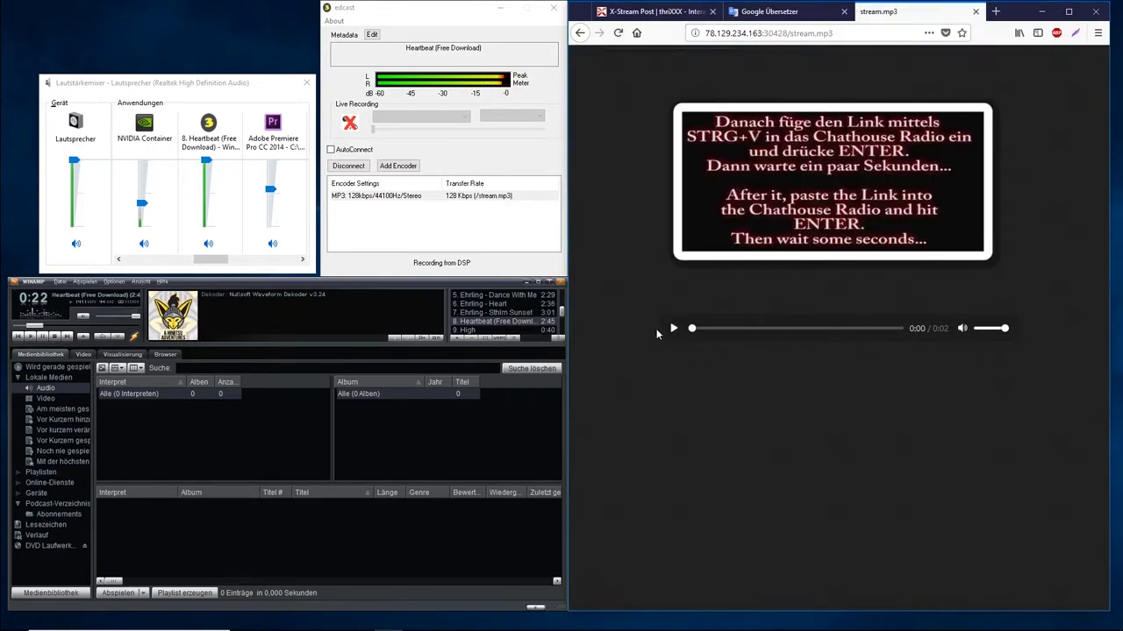
# - Lower Winamp to nearly silent in the volume mixer, and briefly play the stream in the browser before pausing it
pyautogui.moveTo(206, 162); pyautogui.dragTo(169, 262)
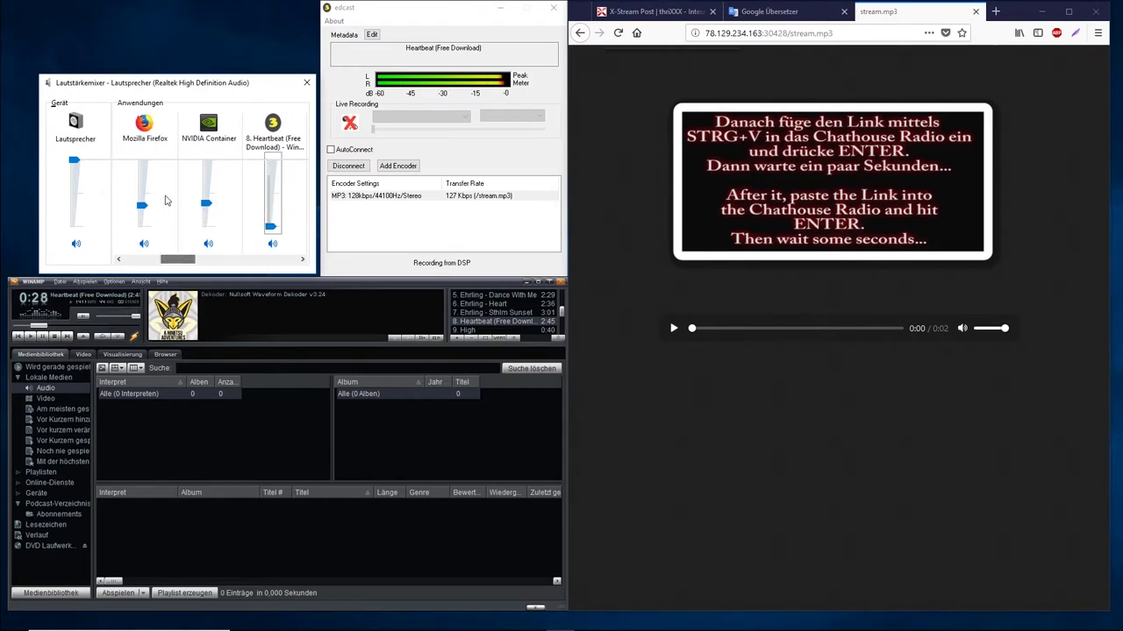
pyautogui.click(673, 328)
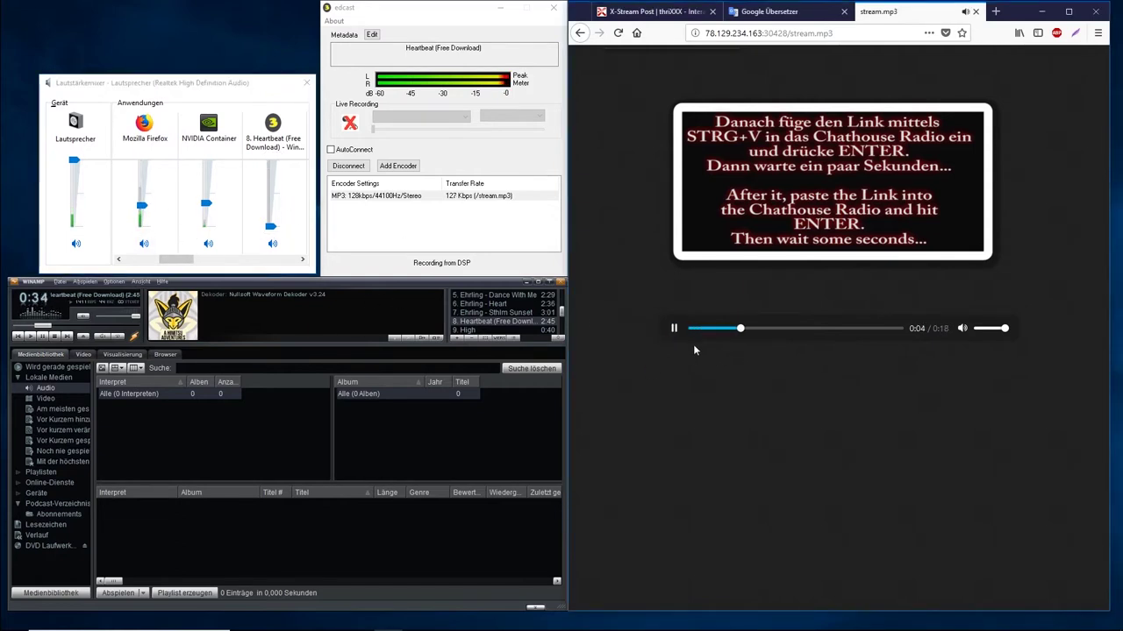
pyautogui.click(675, 329)
# - Copy the full stream link, switch to Chathouse 3D and paste it as the Bluetooth Radio's Audio URL
pyautogui.click(875, 39)
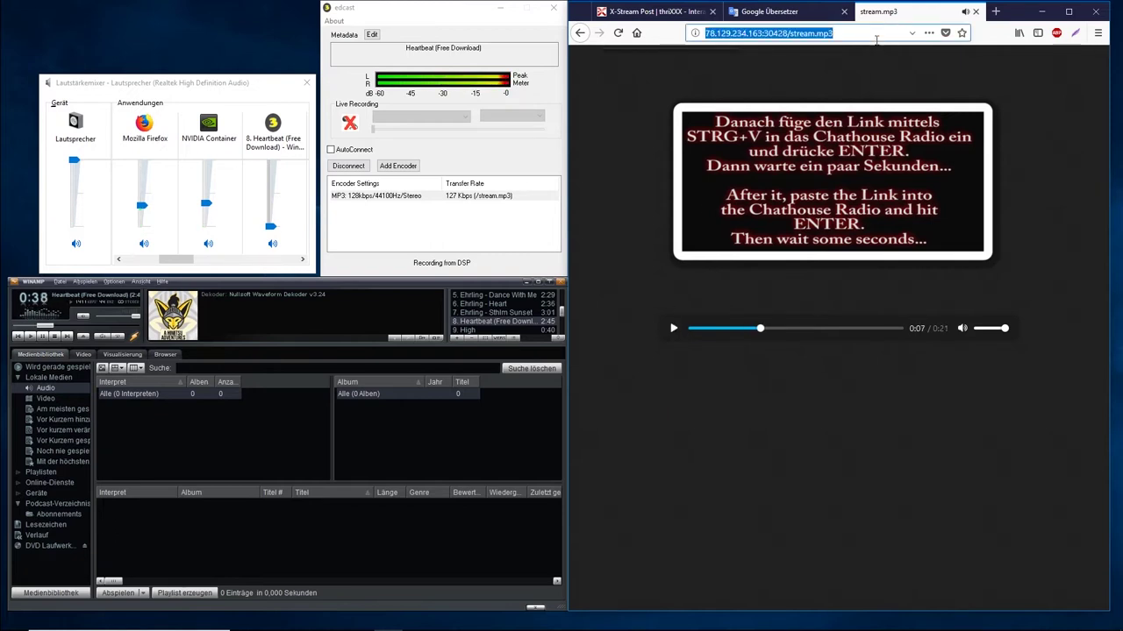
pyautogui.rightClick(875, 41)
pyautogui.click(899, 71)
pyautogui.moveTo(588, 628)
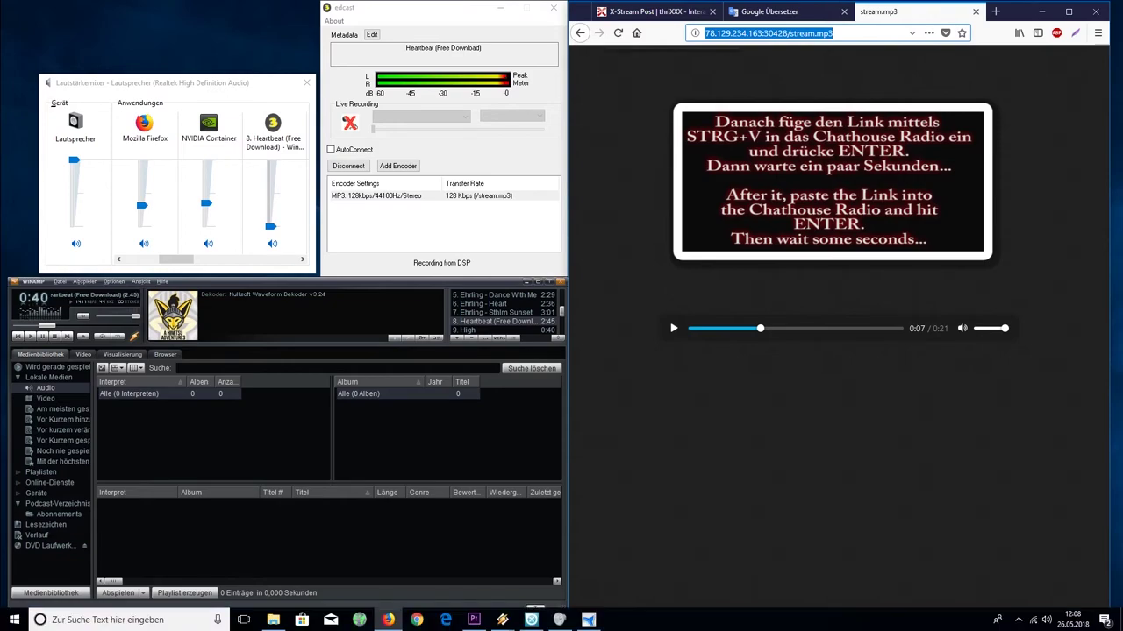
pyautogui.click(588, 619)
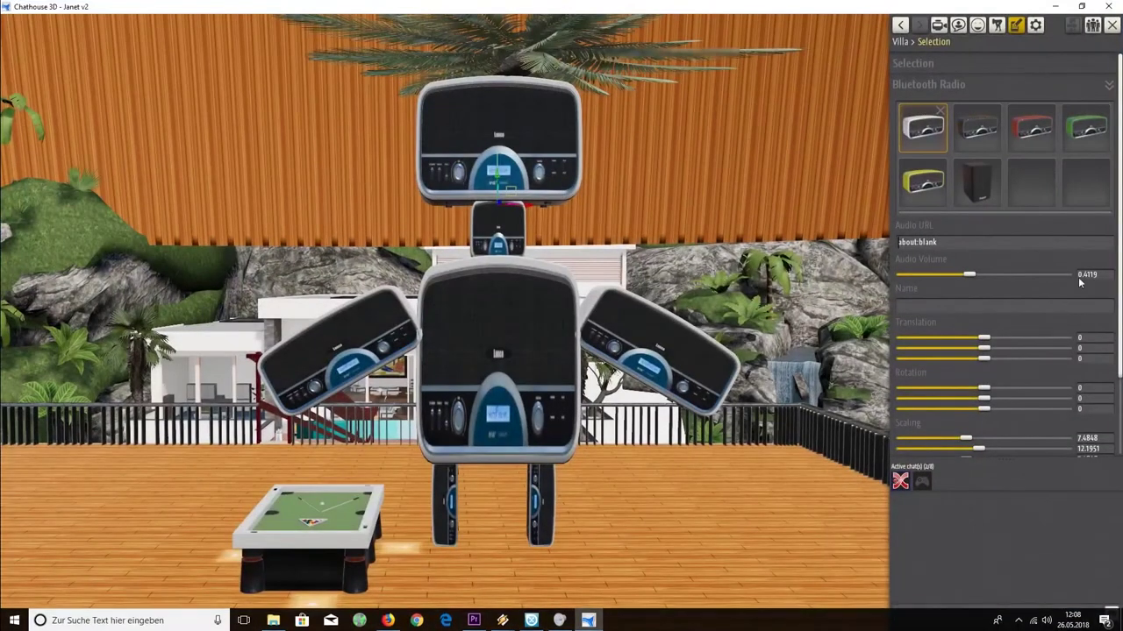
pyautogui.hotkey('ctrl', 'a')
pyautogui.hotkey('ctrl', 'v')
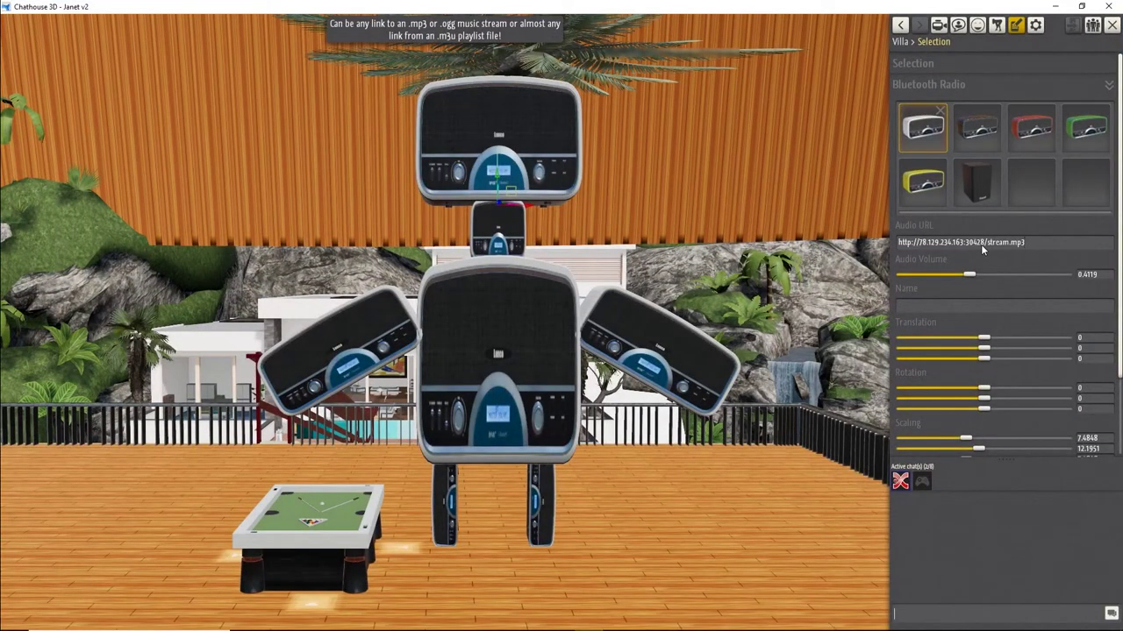
# - Bring the volume mixer over Chathouse 3D and set the Chathouse 3D volume to 59
pyautogui.hotkey('alt', 'Tab')
pyautogui.hotkey('alt', 'Tab')
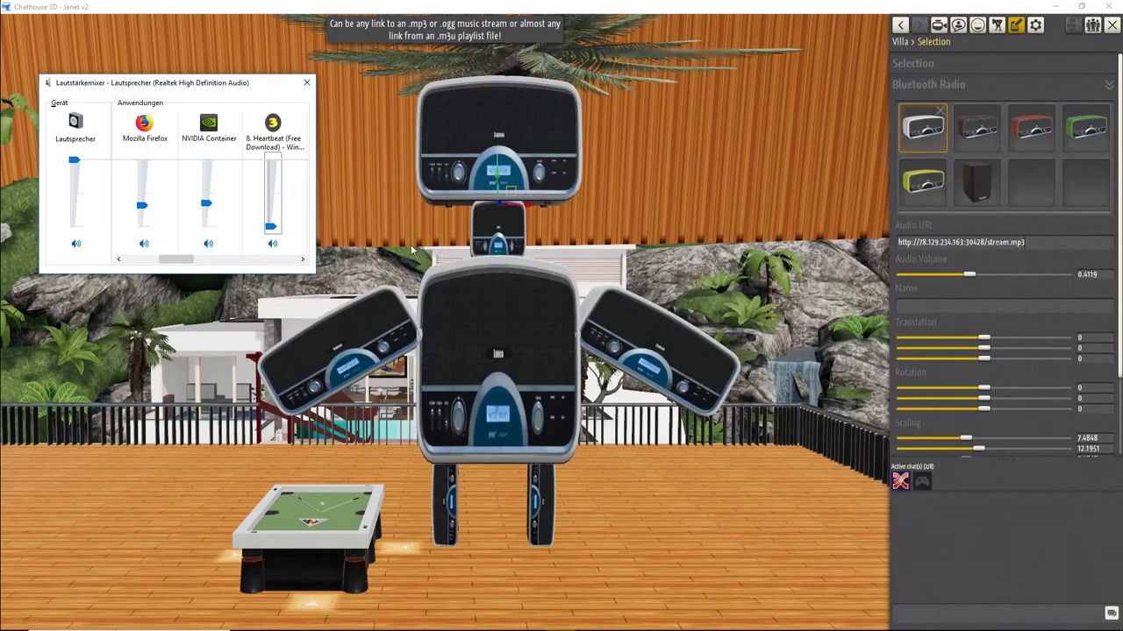
pyautogui.moveTo(186, 260); pyautogui.dragTo(273, 260)
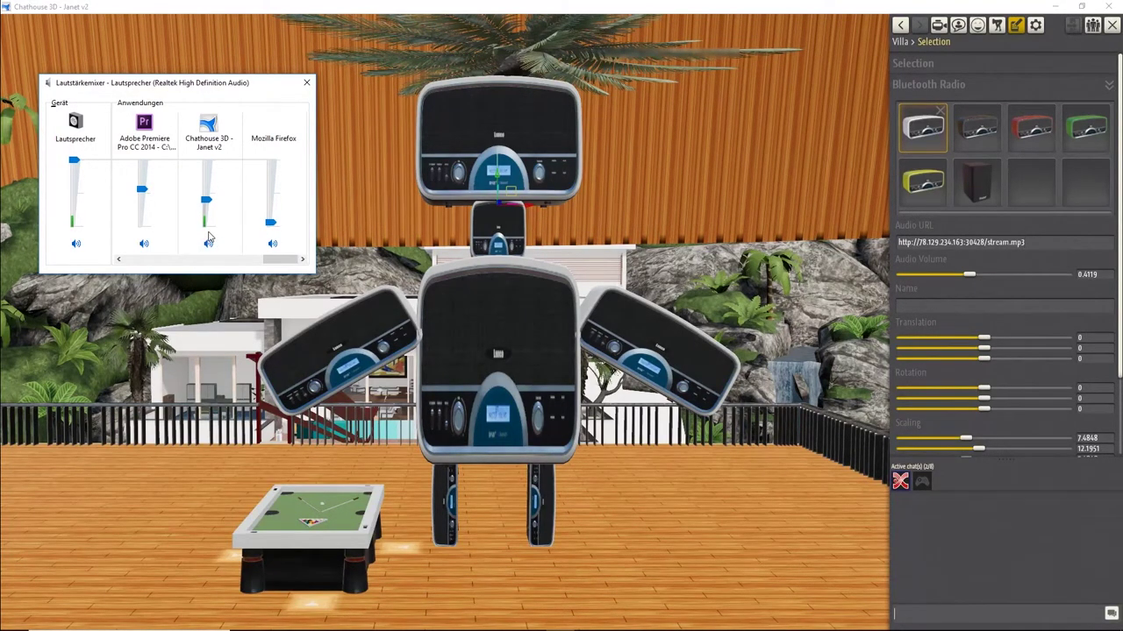
pyautogui.moveTo(202, 204); pyautogui.dragTo(248, 194)
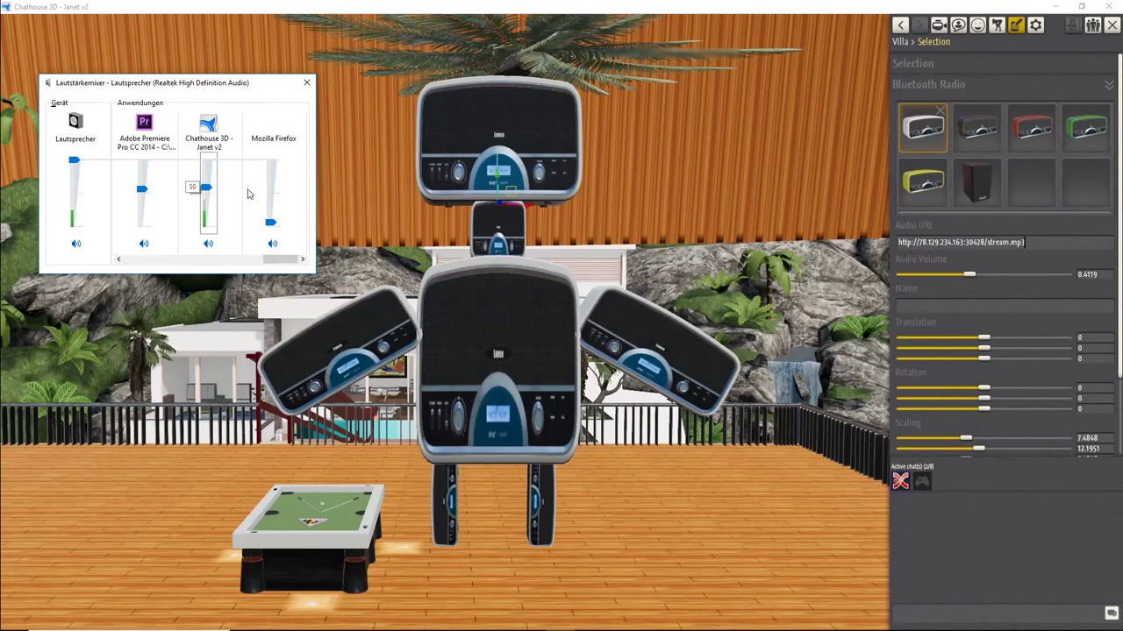